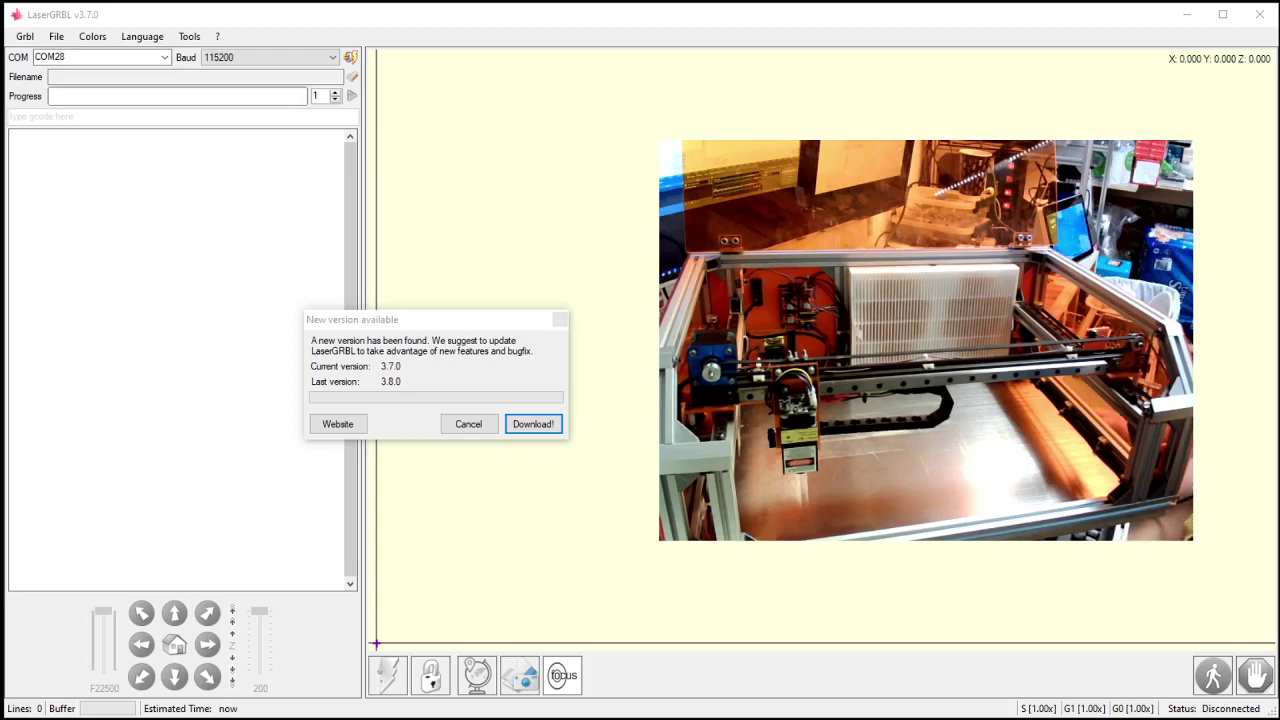
# - Bring the 'New version available' notice offering version 3.8.0 to the front
pyautogui.click(166, 56)
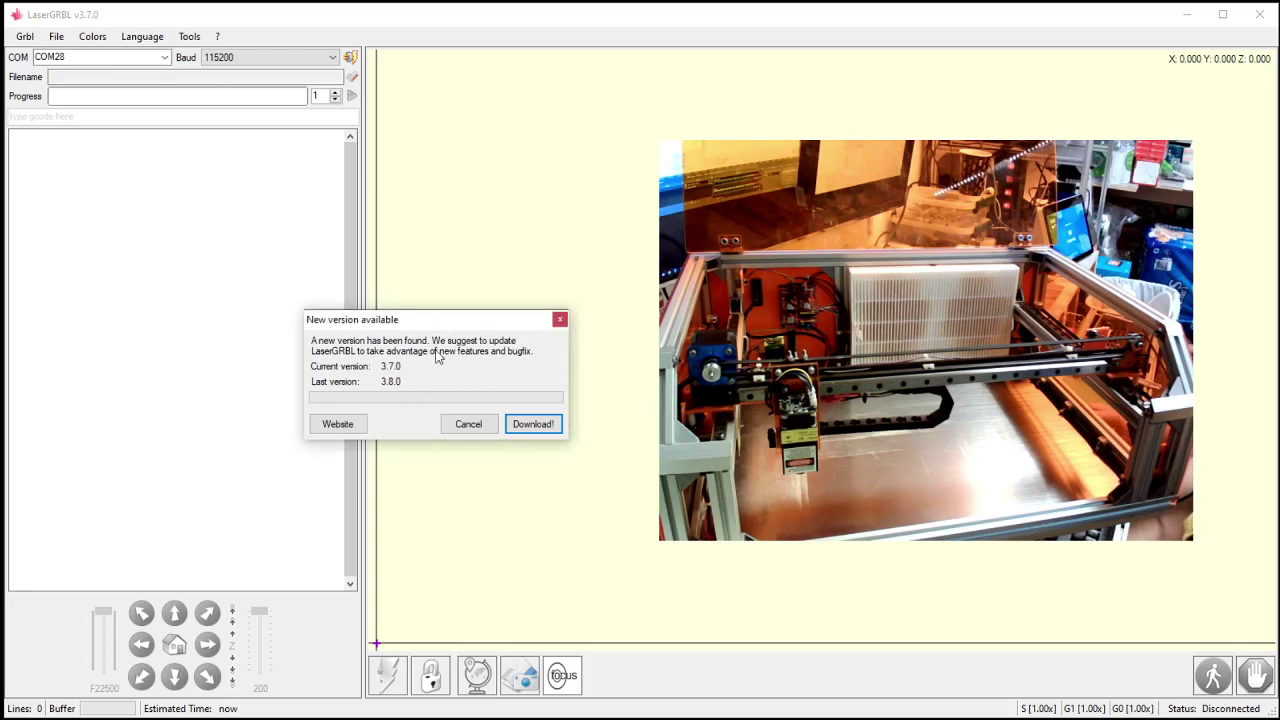
# - Dismiss the update notice without updating and open the serial port list to reach COM28
pyautogui.click(467, 428)
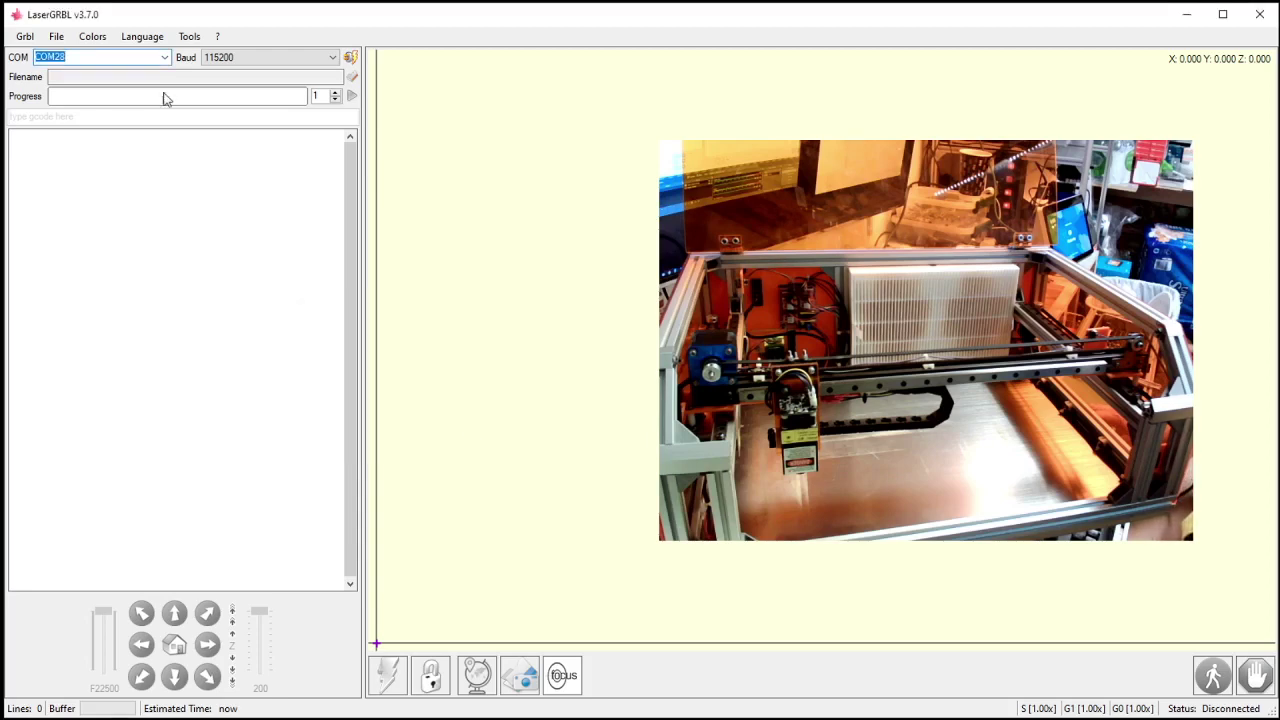
pyautogui.click(164, 58)
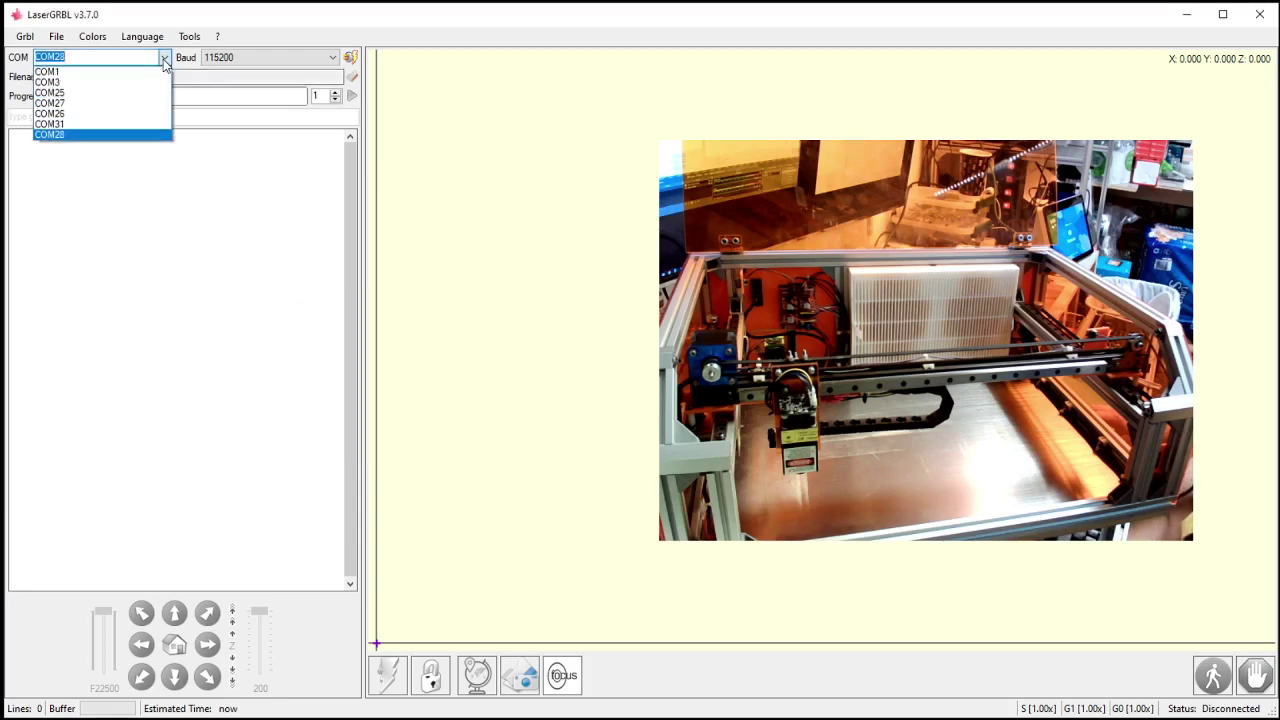
pyautogui.click(96, 116)
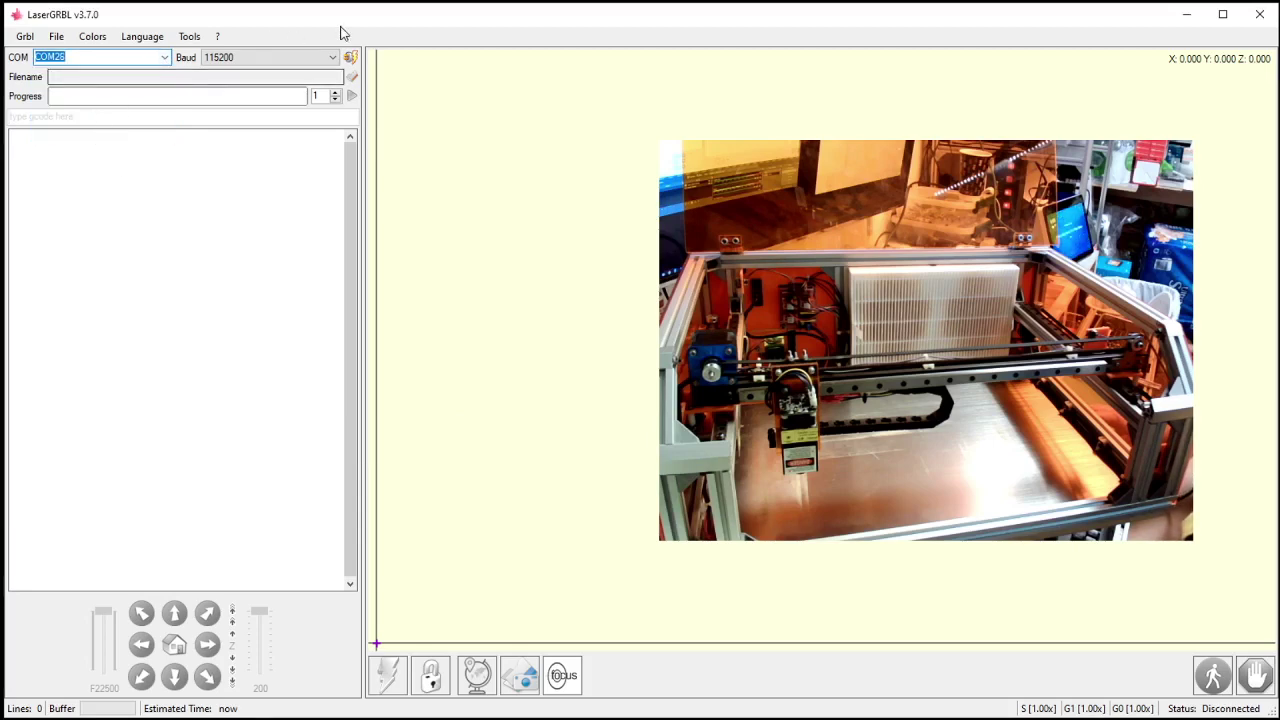
pyautogui.click(142, 59)
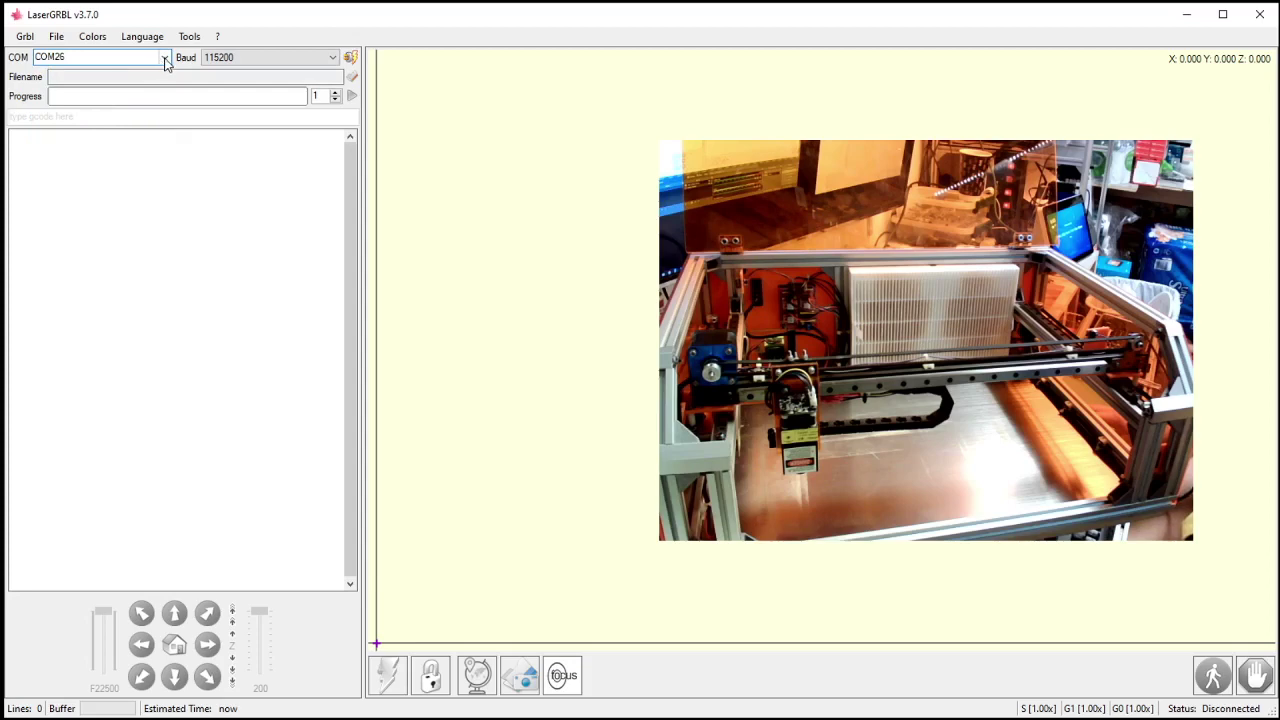
pyautogui.click(165, 58)
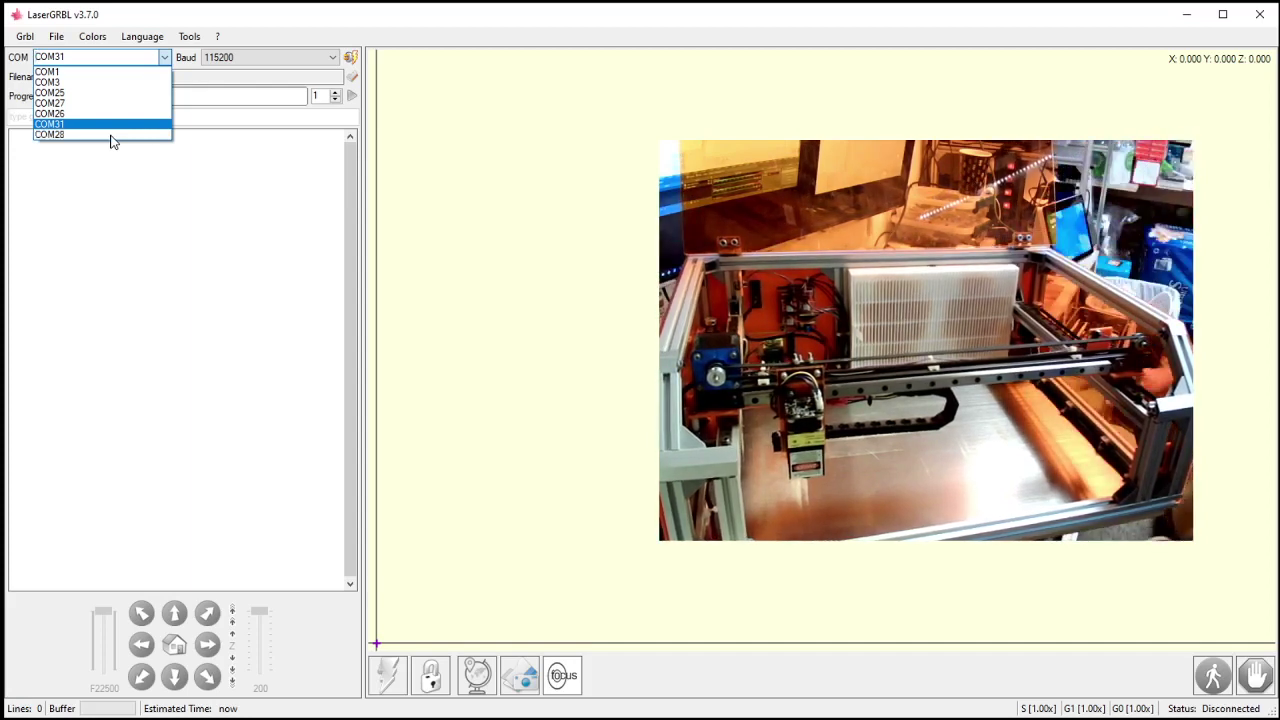
# - Select COM28, keep 115200 baud, and connect to the engraver
pyautogui.click(60, 140)
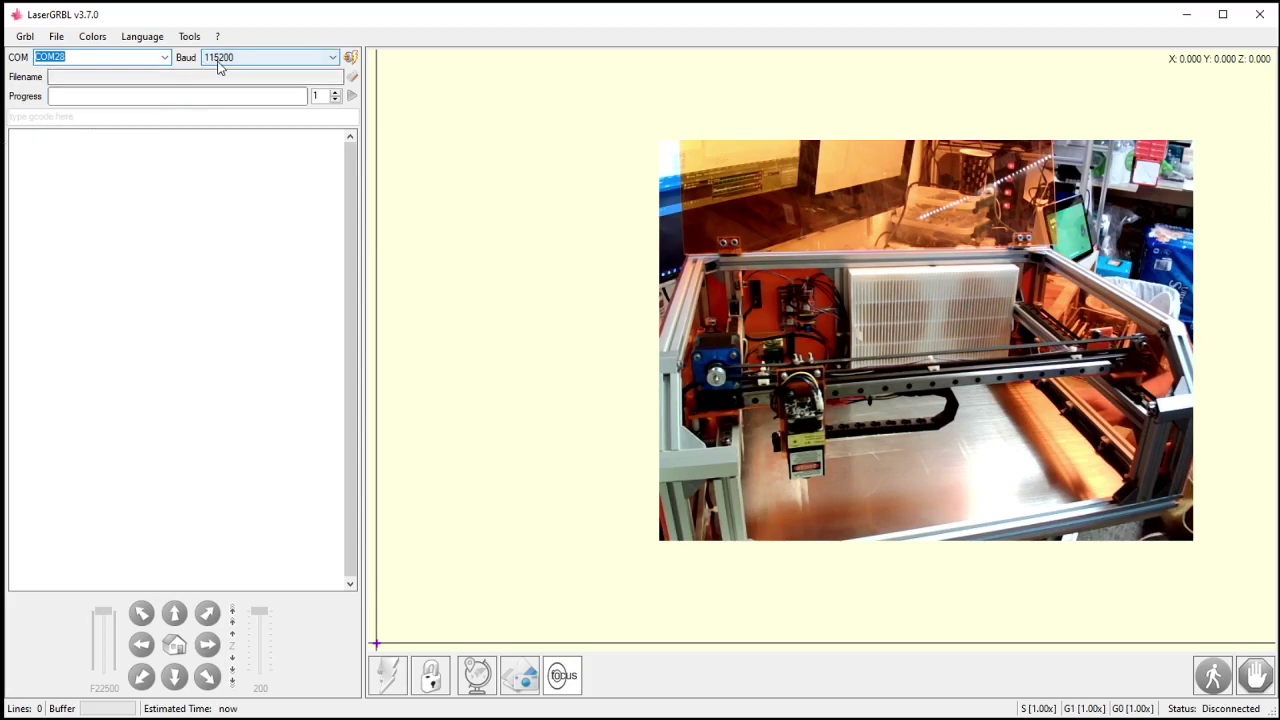
pyautogui.click(270, 70)
pyautogui.click(272, 60)
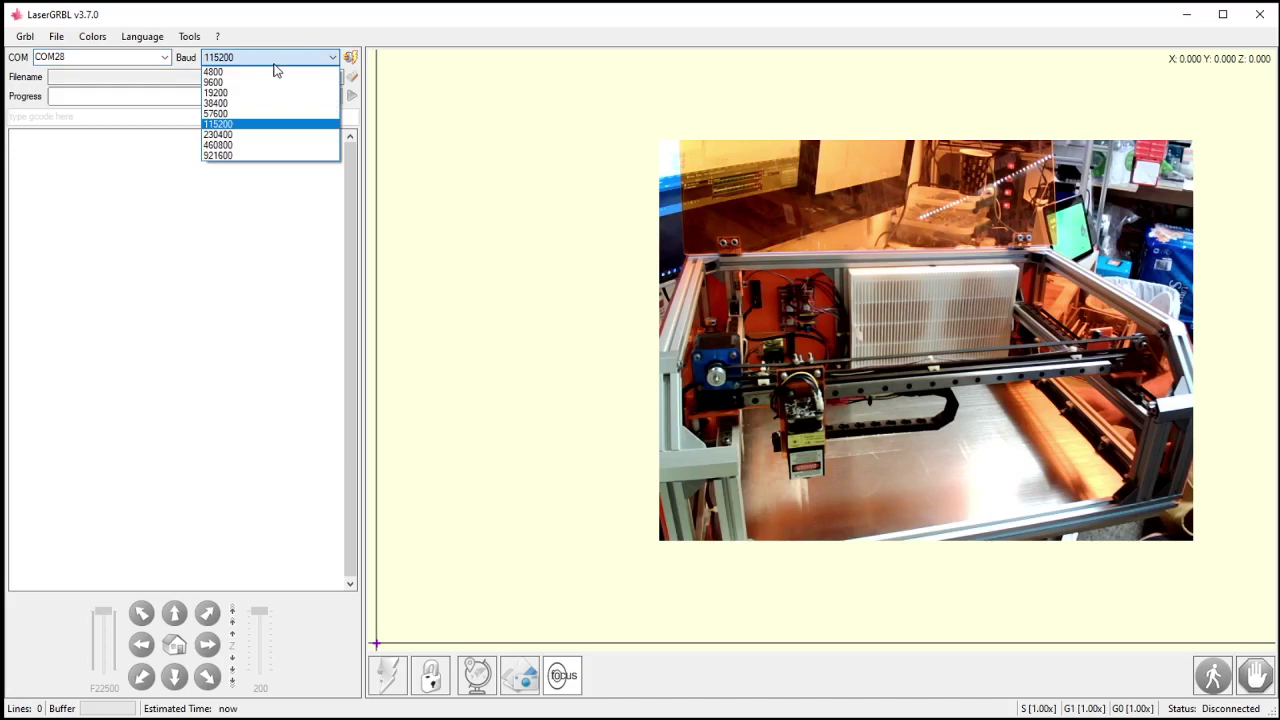
pyautogui.click(275, 66)
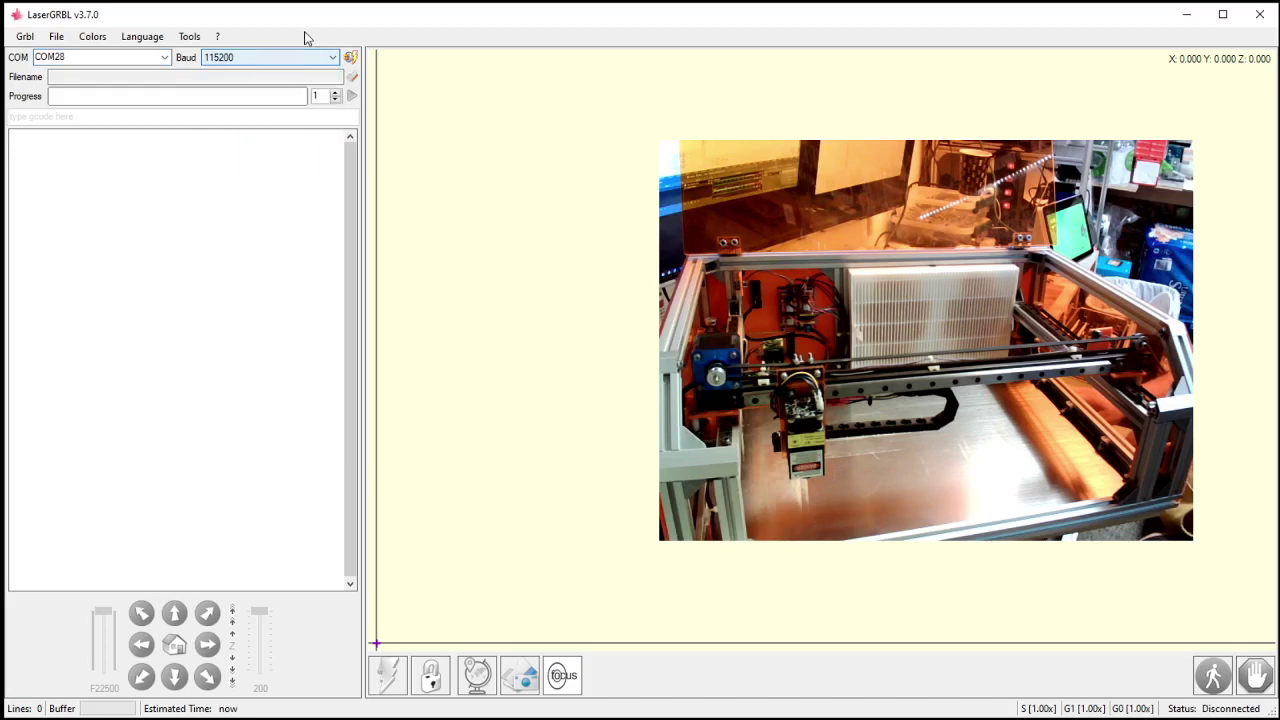
pyautogui.click(349, 66)
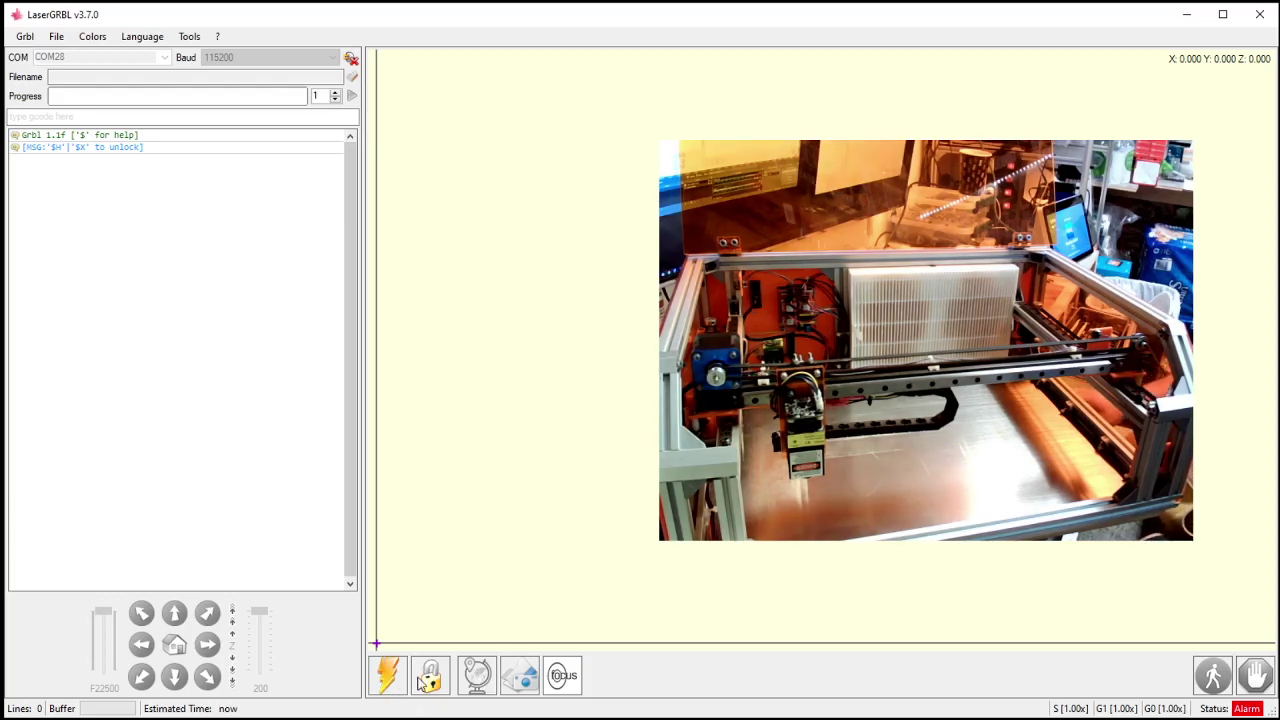
# - Unlock the machine with $X and view the Grbl $$ configuration settings
pyautogui.click(430, 680)
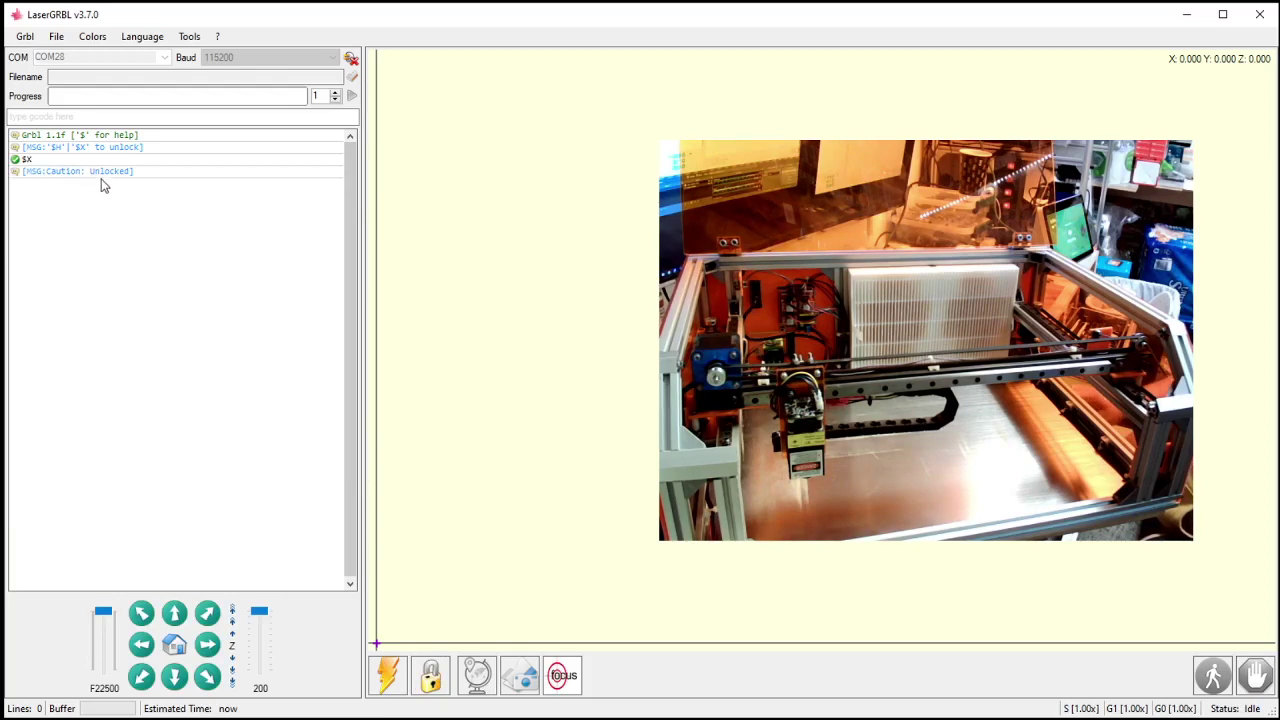
pyautogui.click(29, 37)
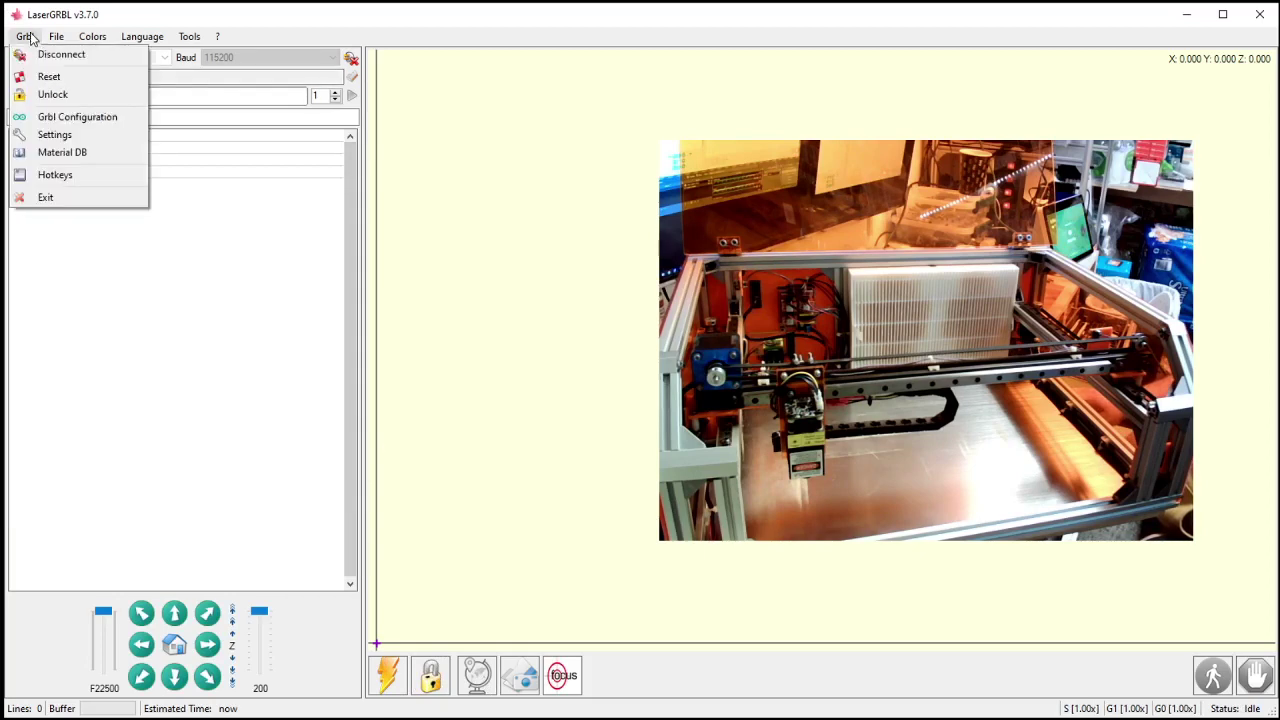
pyautogui.click(70, 117)
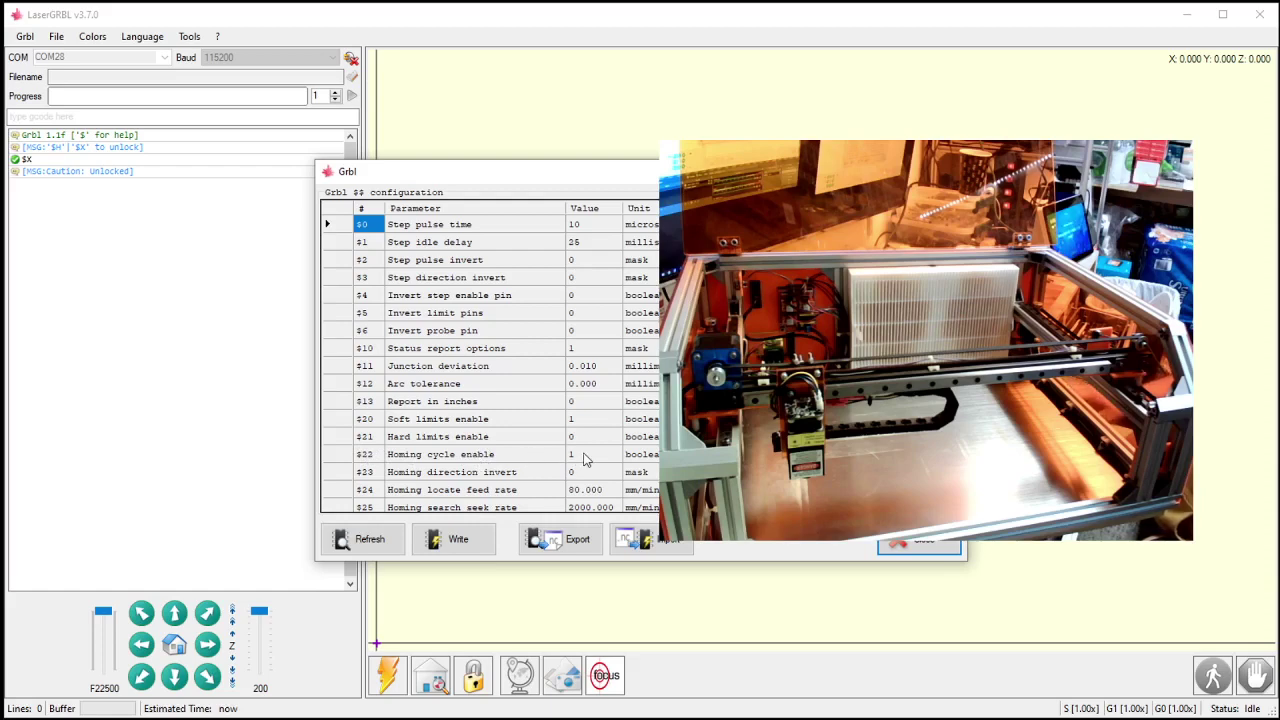
# - Close the configuration list and home the head with $H to X-355 Y-250
pyautogui.click(918, 546)
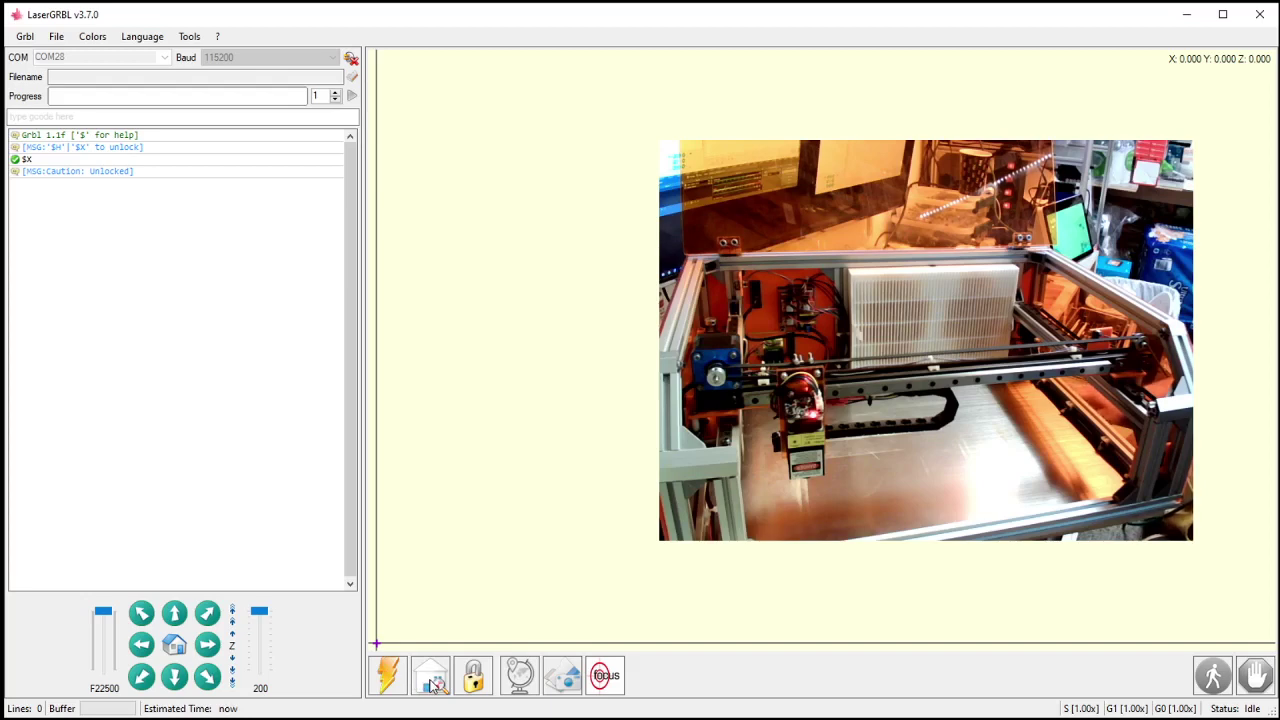
pyautogui.click(433, 677)
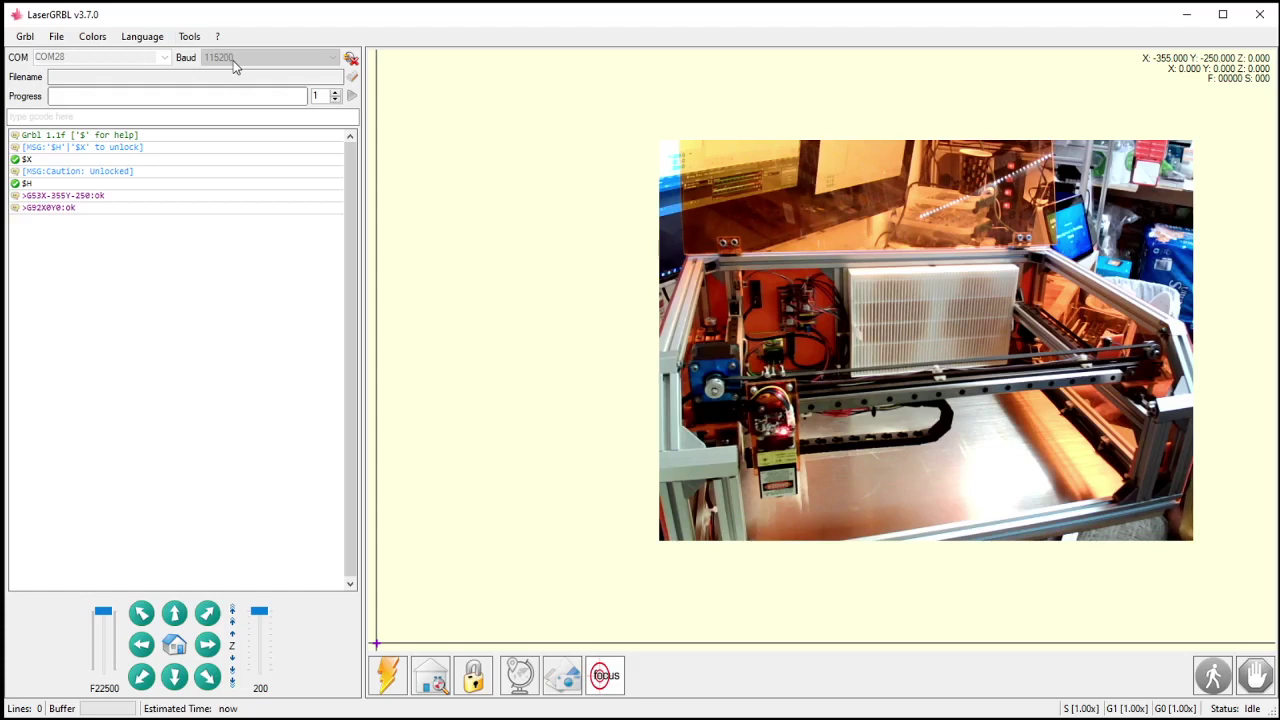
pyautogui.click(351, 60)
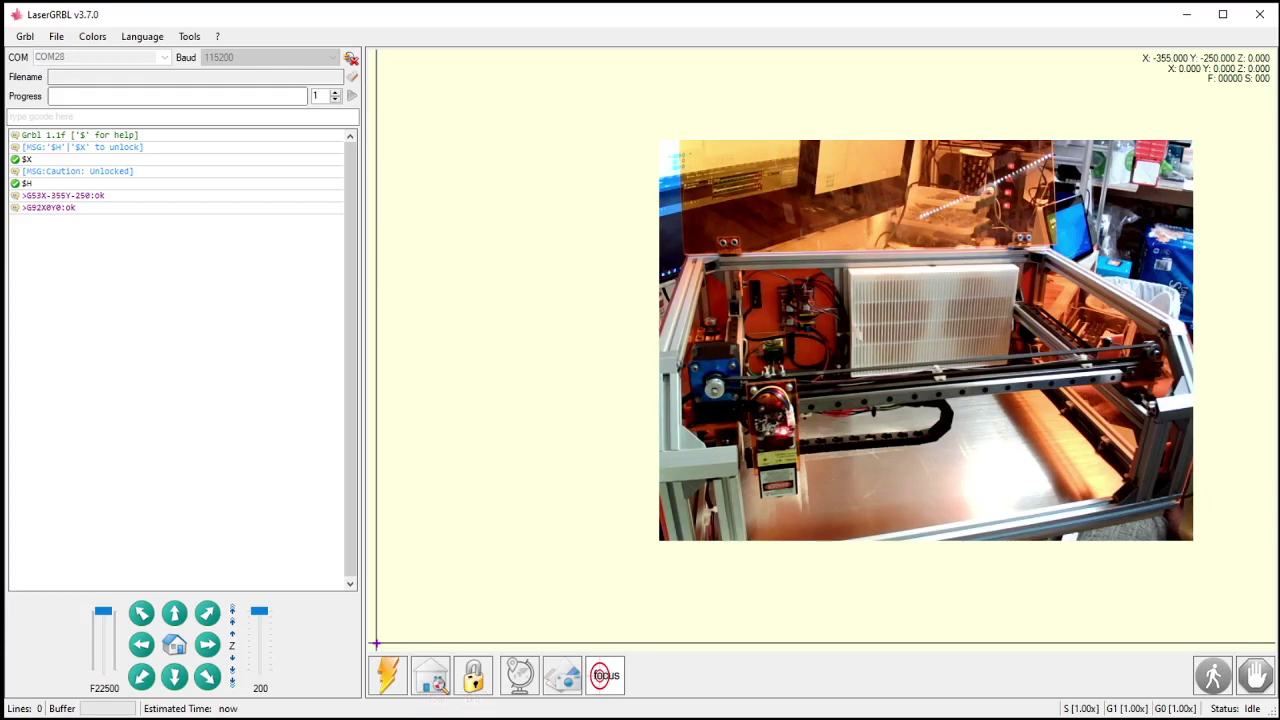
pyautogui.click(25, 36)
pyautogui.click(221, 447)
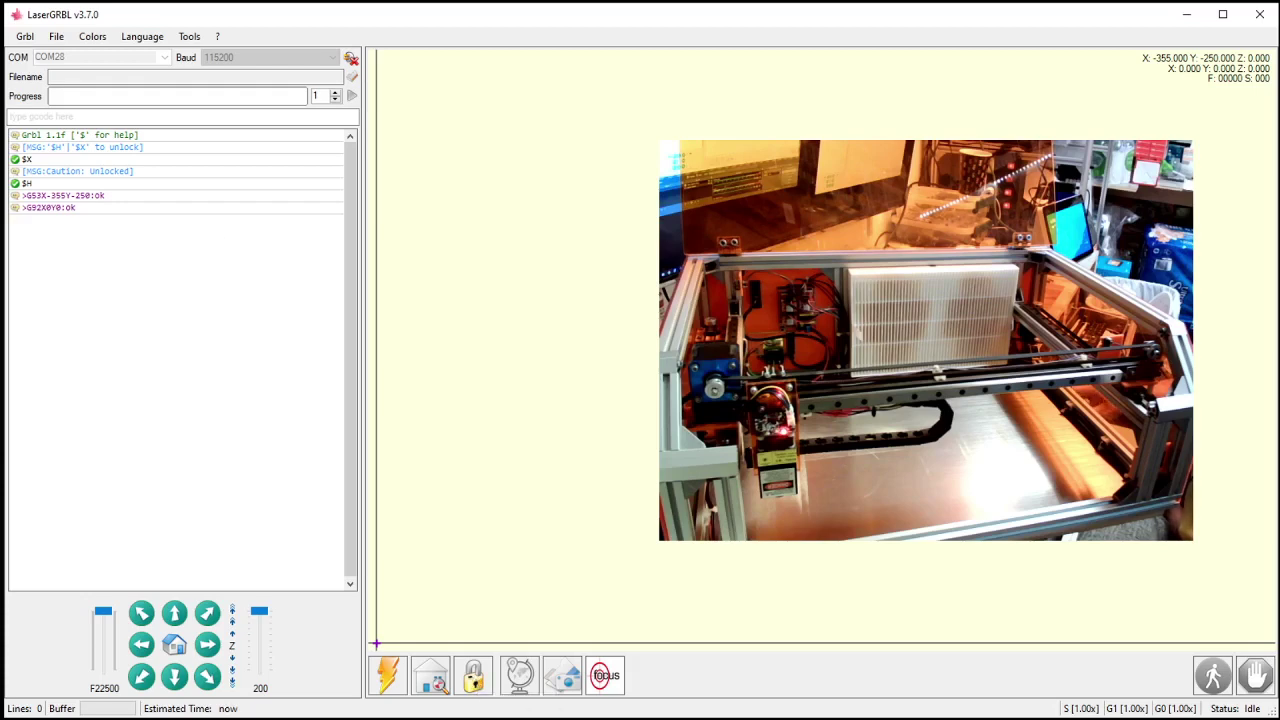
pyautogui.click(25, 36)
pyautogui.click(25, 36)
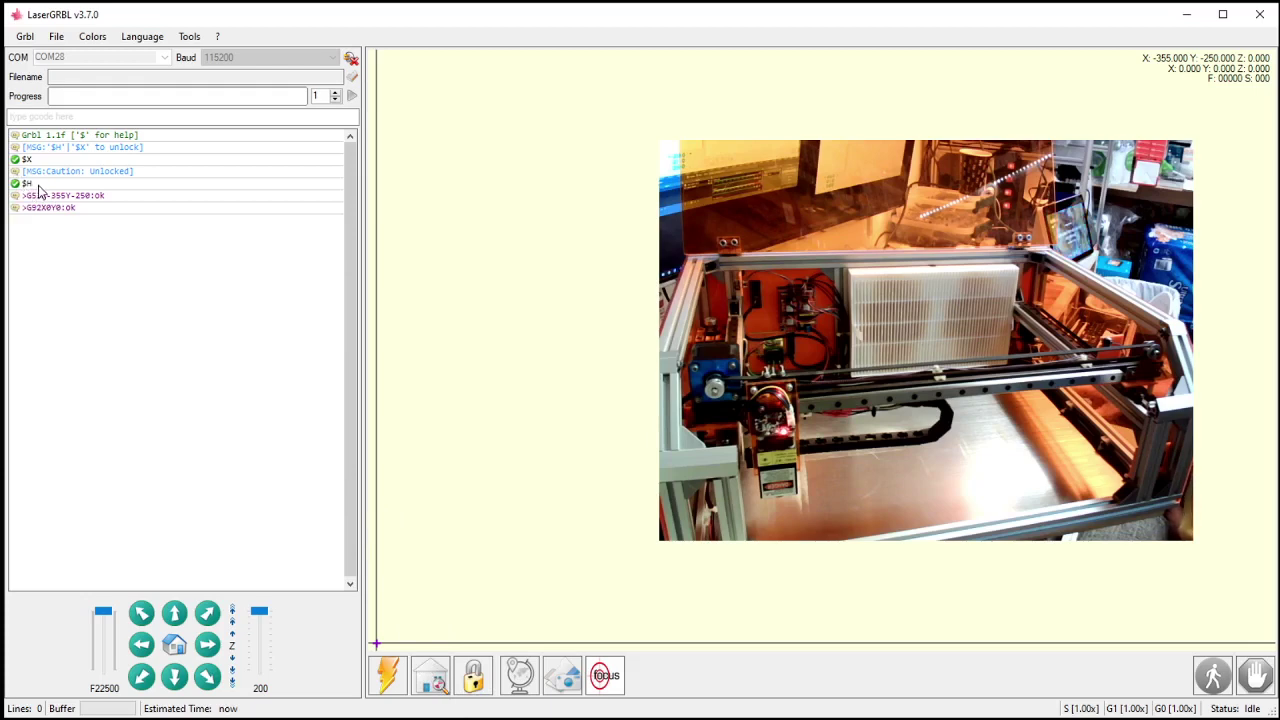
# - Send $H from the command box to run the homing cycle again
pyautogui.click(81, 114)
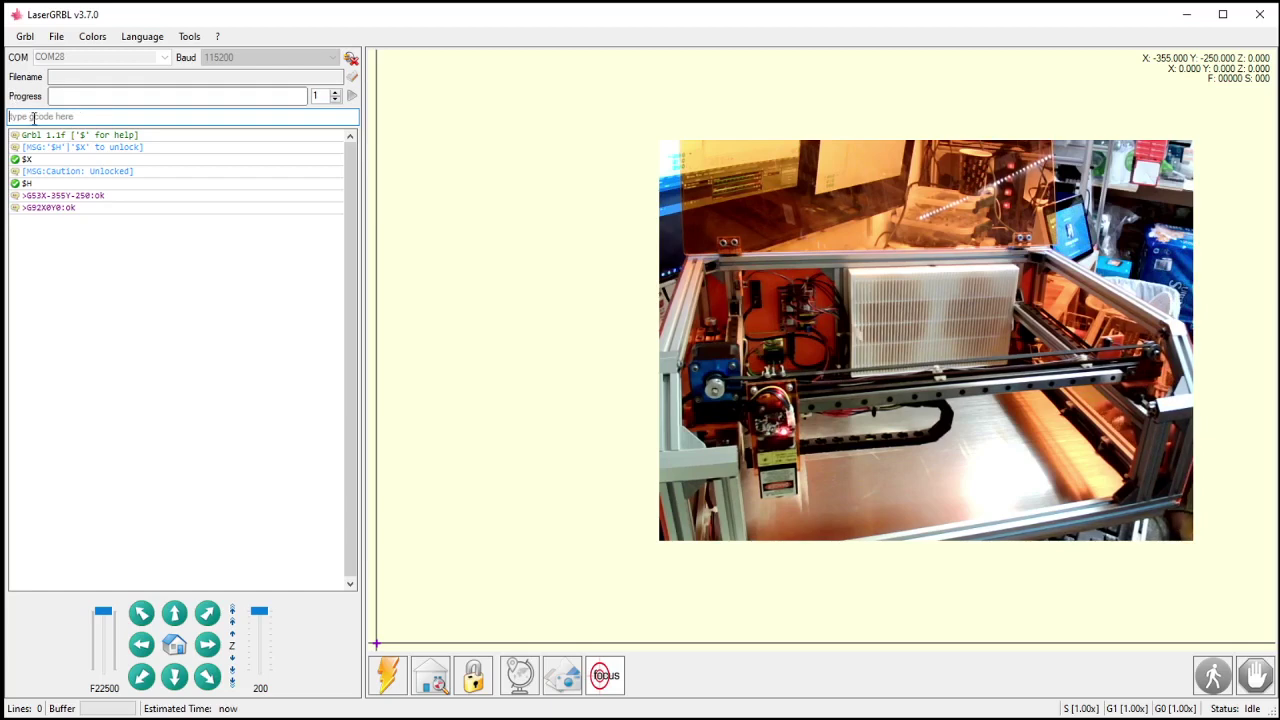
pyautogui.write('$')
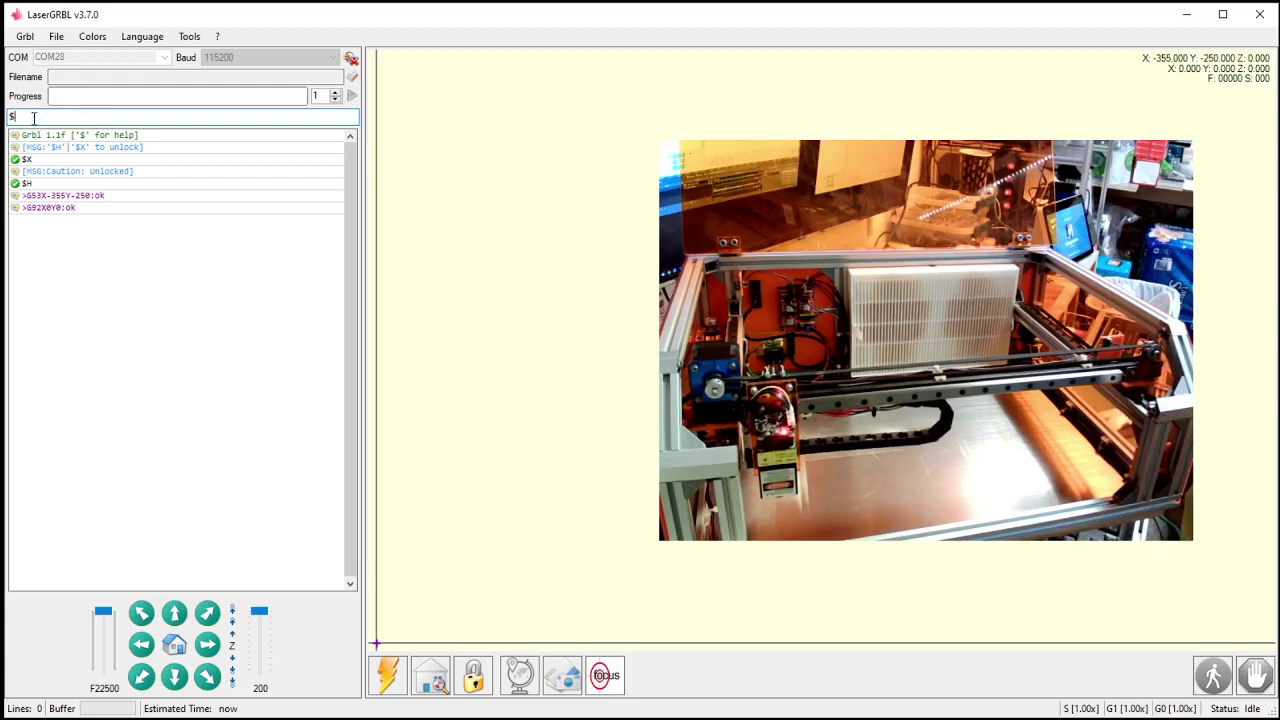
pyautogui.write('H')
pyautogui.press('Return')
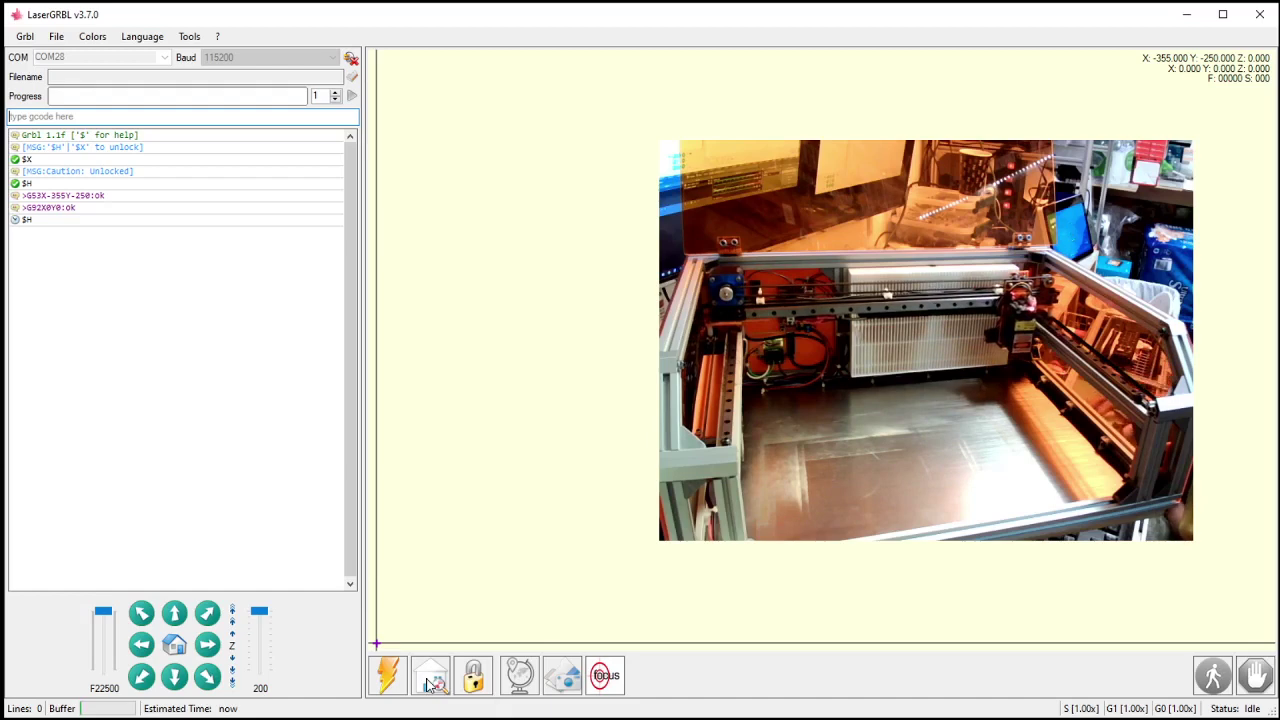
pyautogui.click(430, 684)
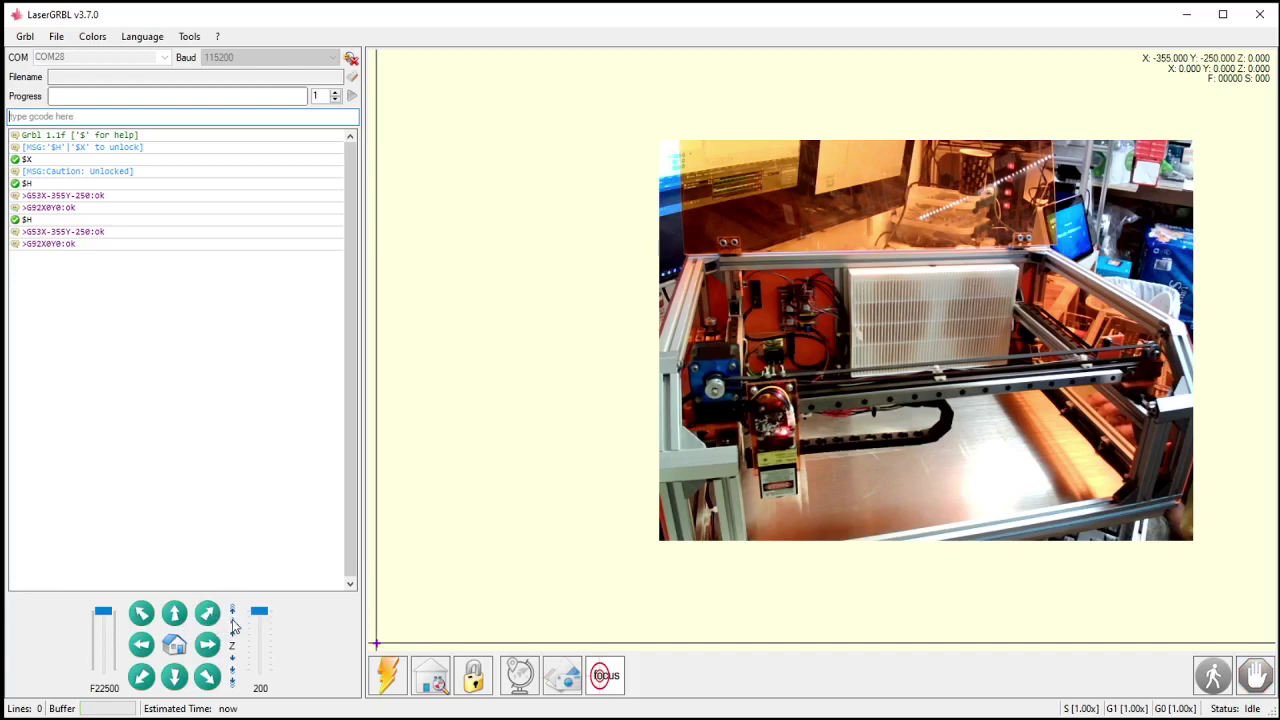
# - Set the jog step to 50 and the jog speed to F4905
pyautogui.moveTo(259, 612)
pyautogui.mouseDown()
pyautogui.moveTo(257, 666)
pyautogui.moveTo(262, 617)
pyautogui.mouseUp()
pyautogui.moveTo(100, 617)
pyautogui.mouseDown()
pyautogui.moveTo(100, 678)
pyautogui.moveTo(100, 612)
pyautogui.mouseUp()
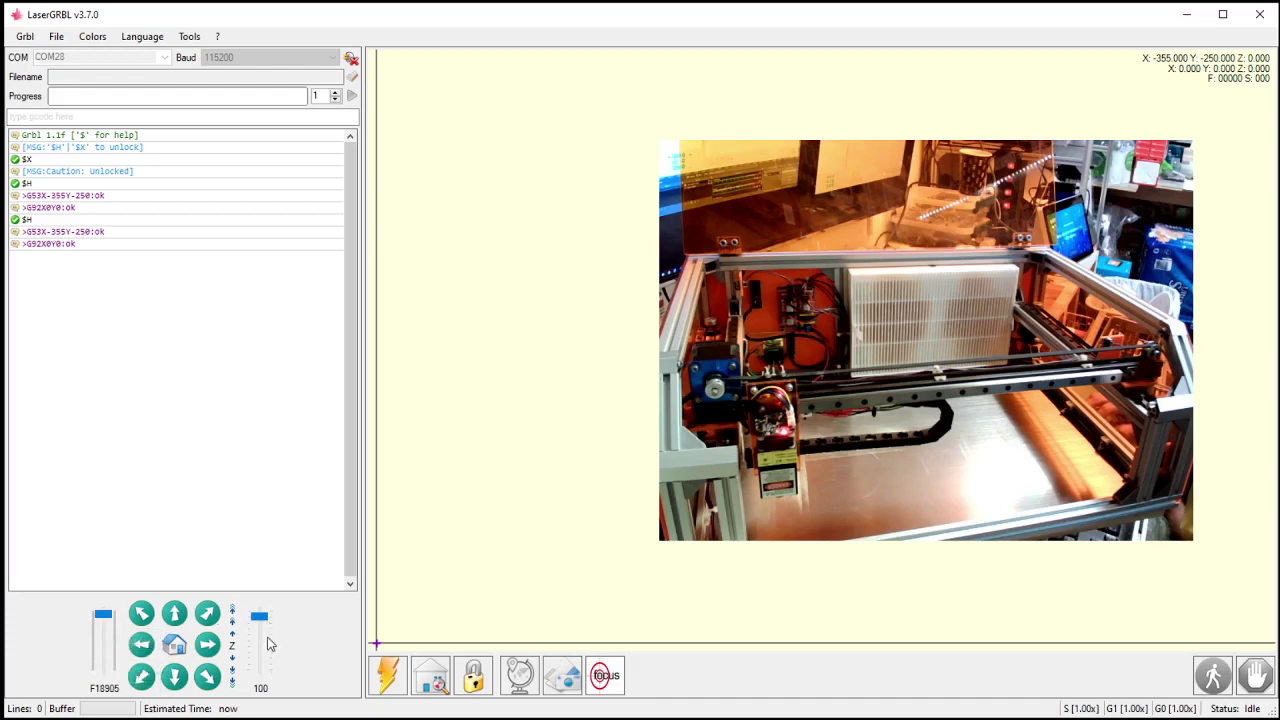
pyautogui.click(257, 648)
pyautogui.click(103, 670)
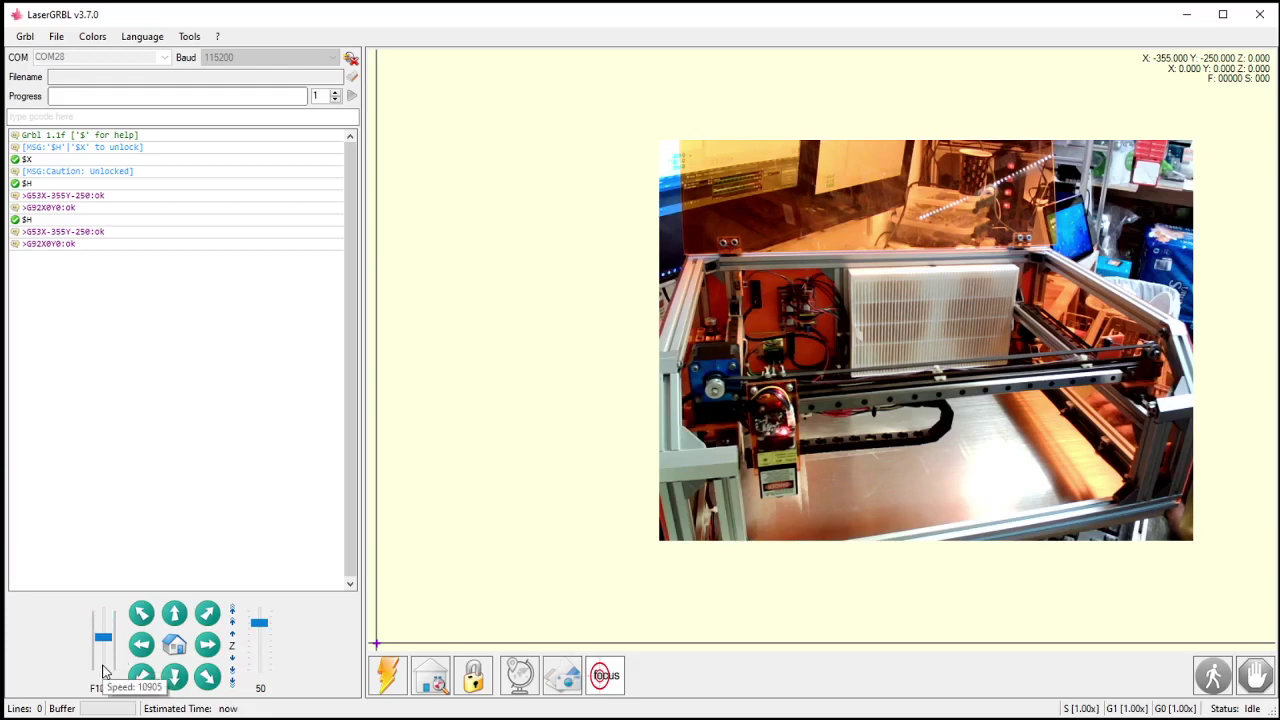
pyautogui.click(103, 670)
pyautogui.click(103, 670)
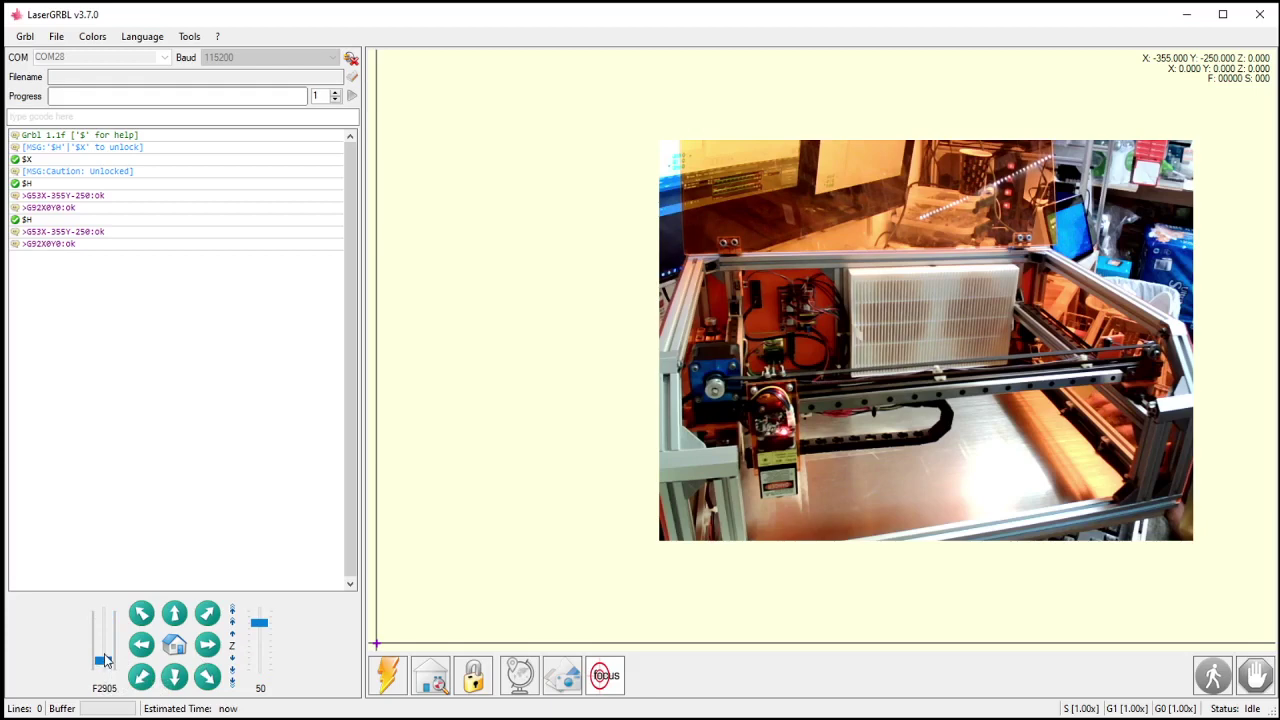
pyautogui.click(104, 655)
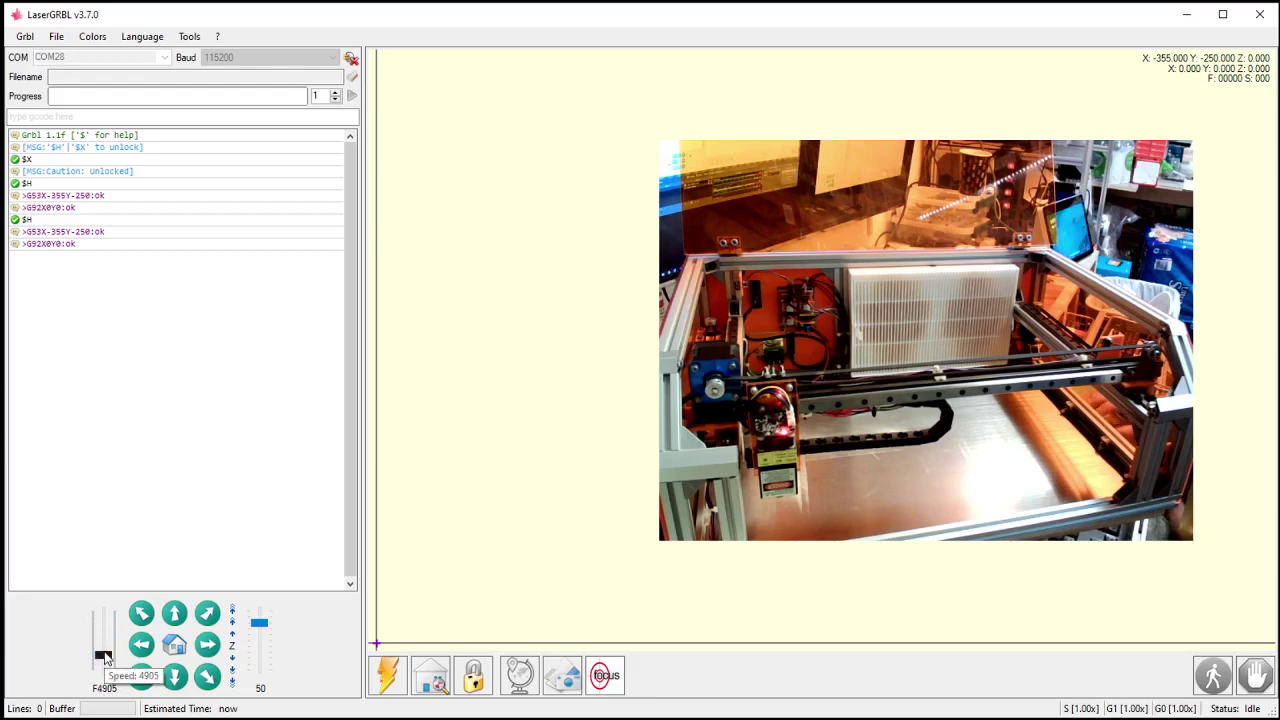
# - Jog the head 50 to the right four times at F4905
pyautogui.click(207, 645)
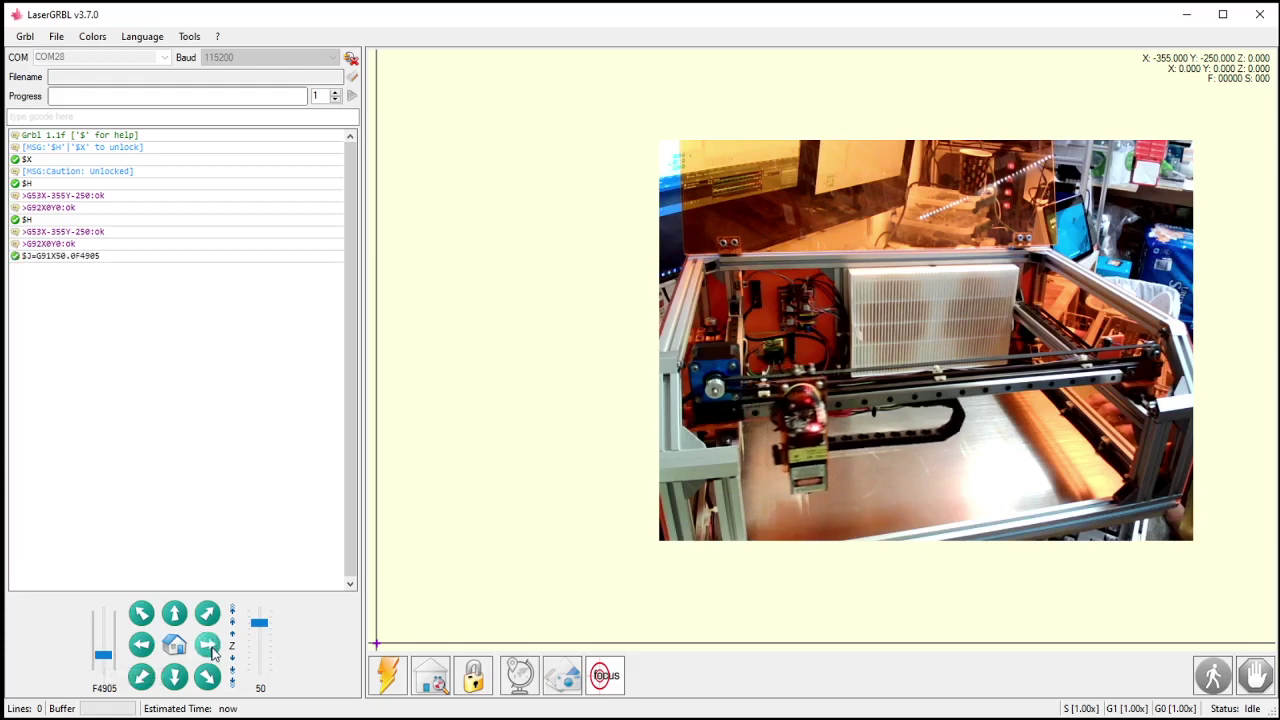
pyautogui.click(207, 645)
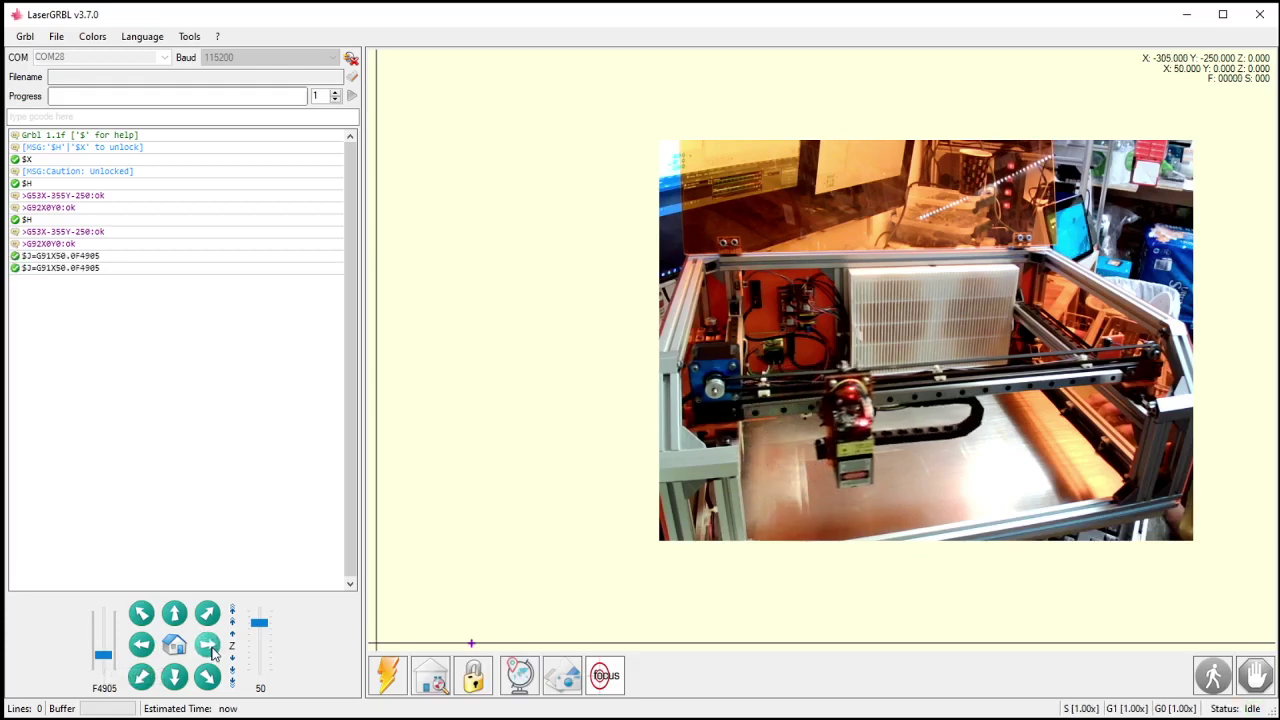
pyautogui.click(207, 645)
pyautogui.click(207, 645)
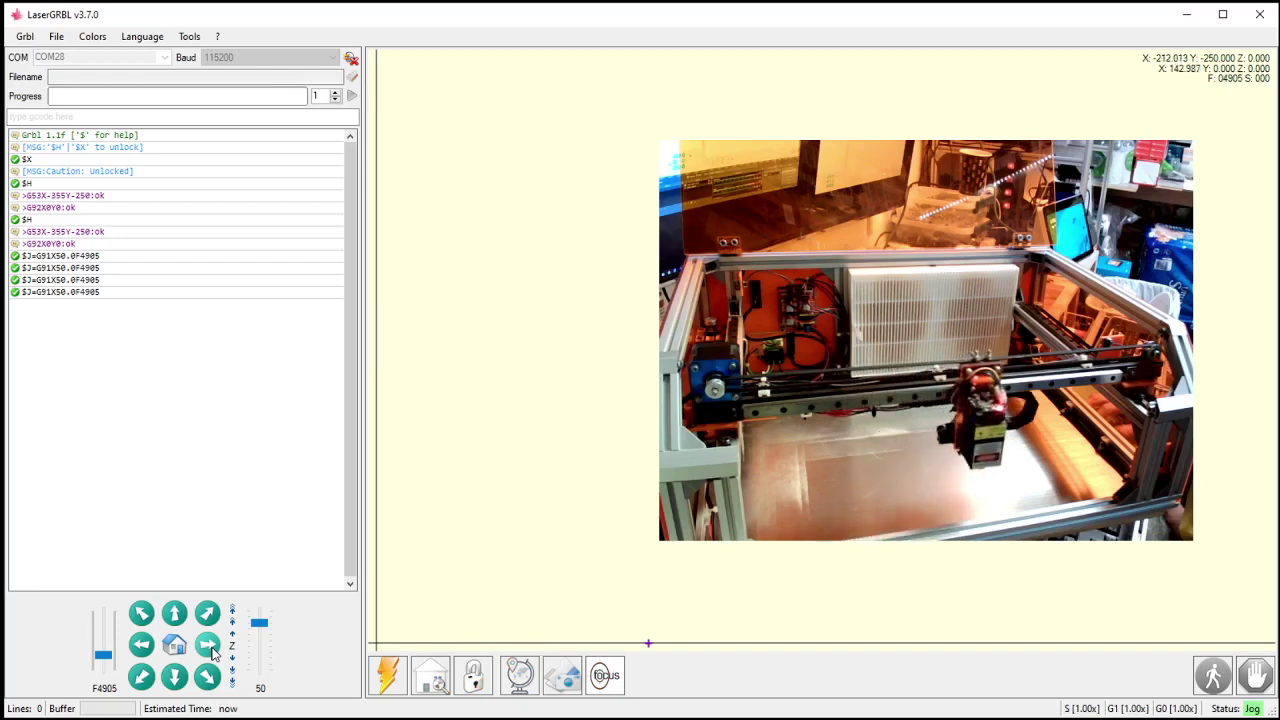
# - Raise the feed rate to F12905 and jog the head left four times
pyautogui.click(108, 630)
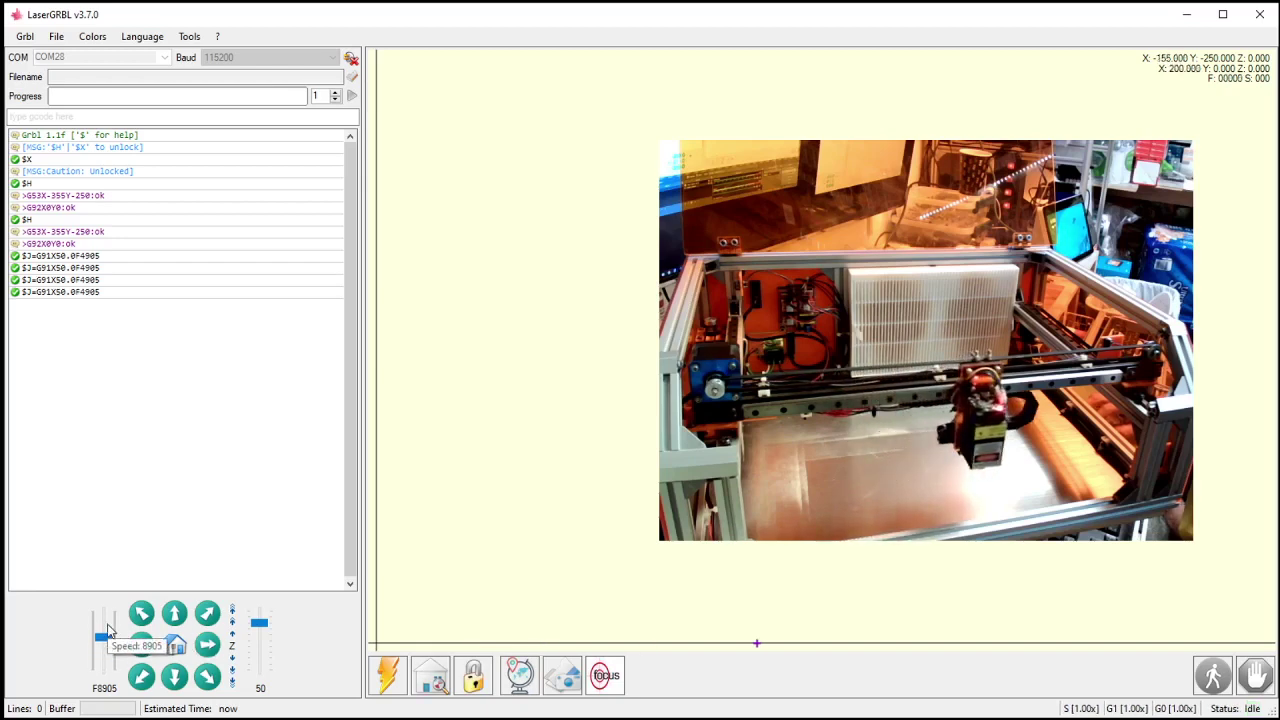
pyautogui.click(141, 645)
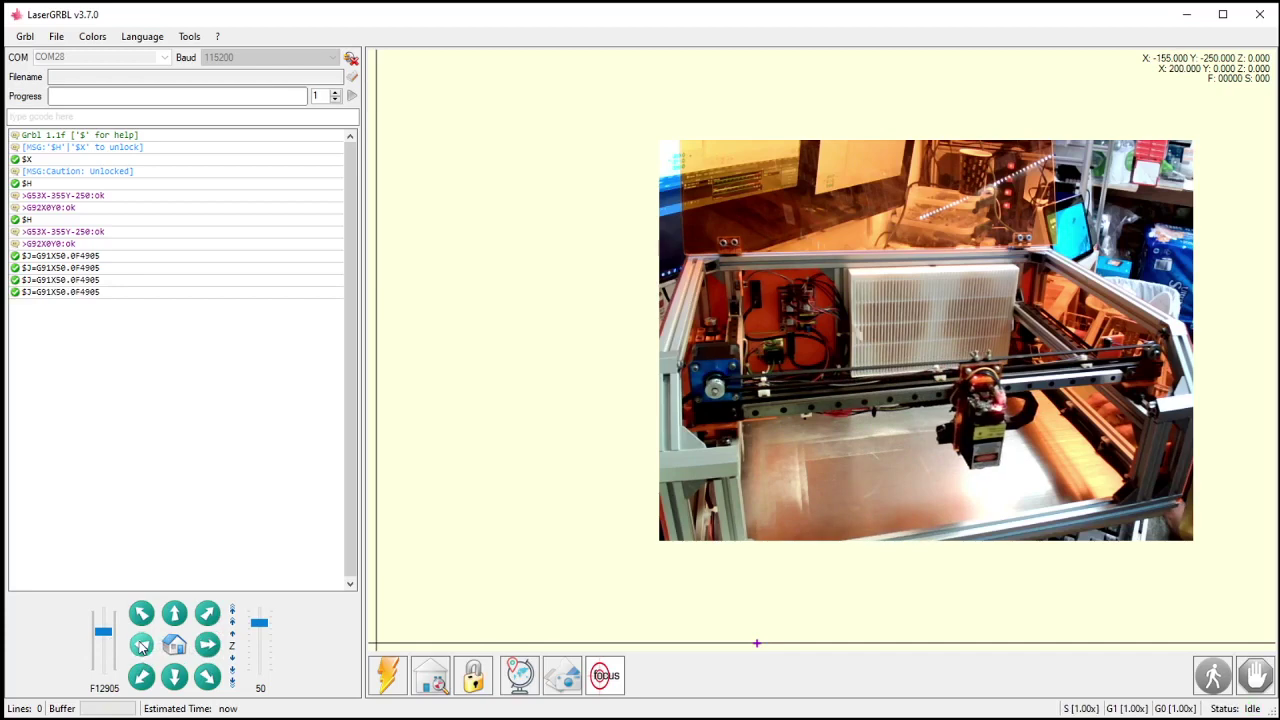
pyautogui.click(141, 645)
pyautogui.click(141, 645)
pyautogui.click(141, 645)
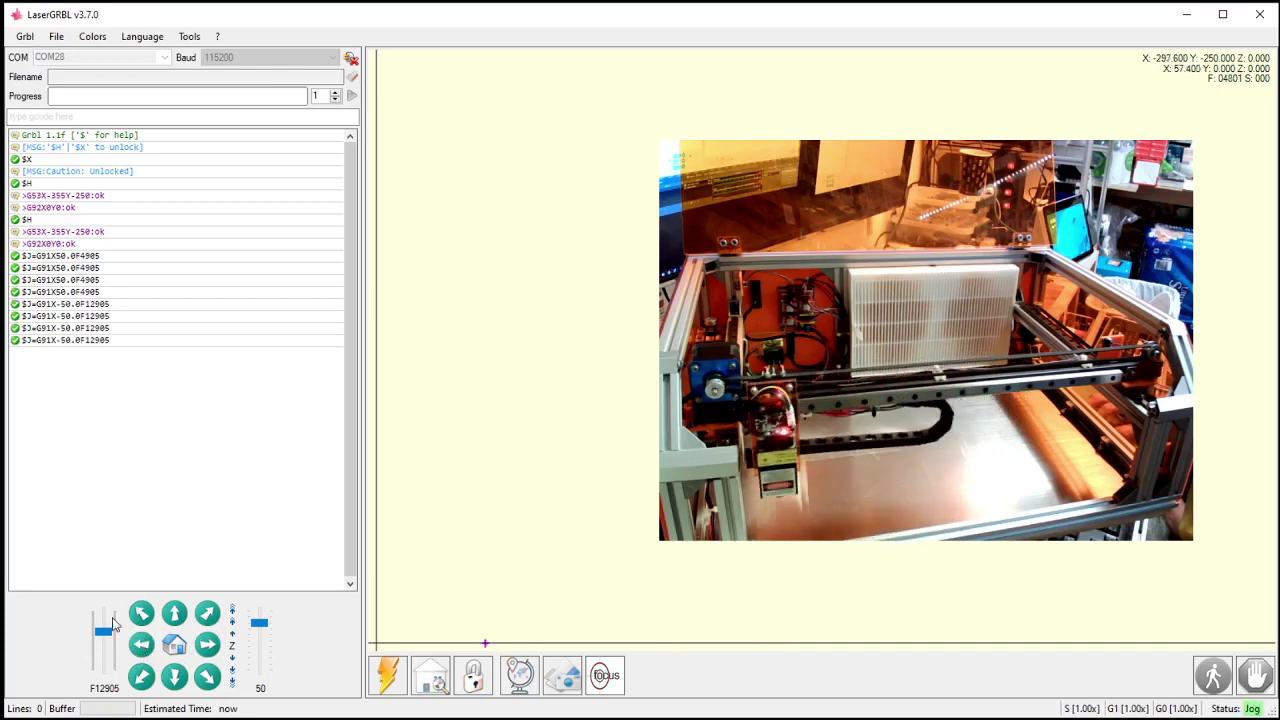
# - Raise the feed rate to the maximum F20000, then jog right three times and left three times
pyautogui.moveTo(98, 636); pyautogui.dragTo(106, 606)
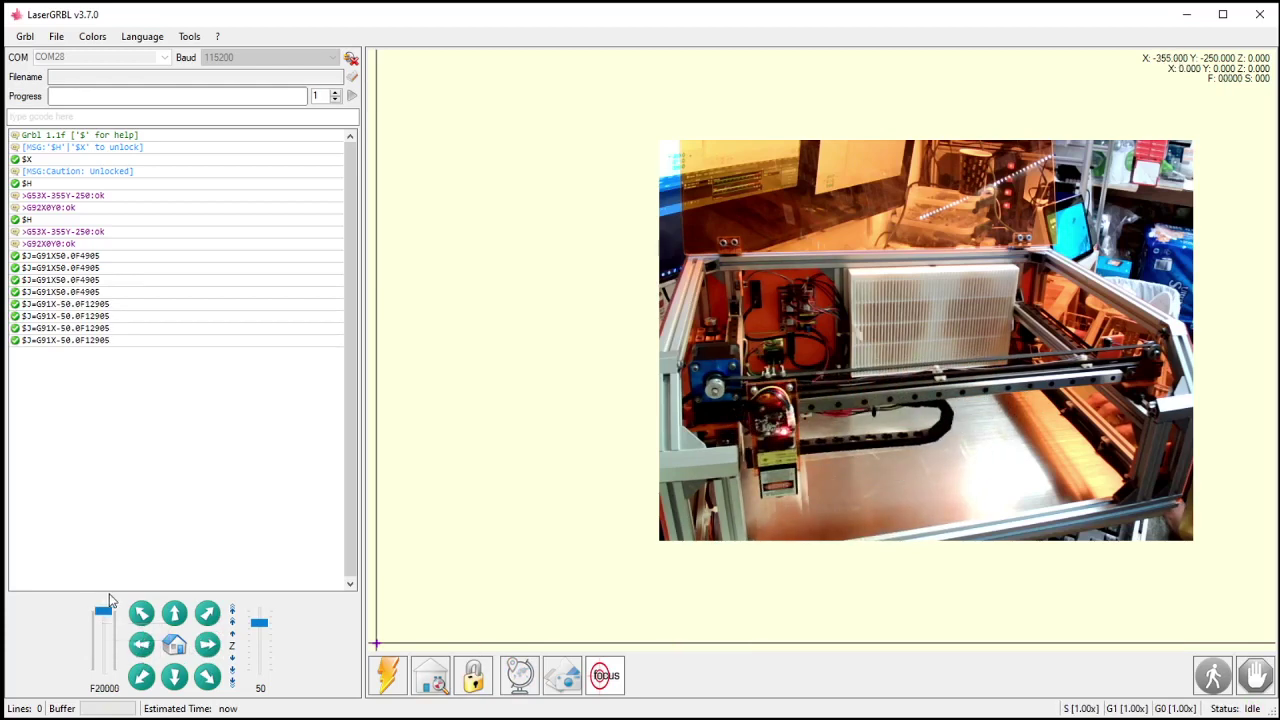
pyautogui.click(210, 650)
pyautogui.click(210, 650)
pyautogui.click(210, 650)
pyautogui.click(210, 650)
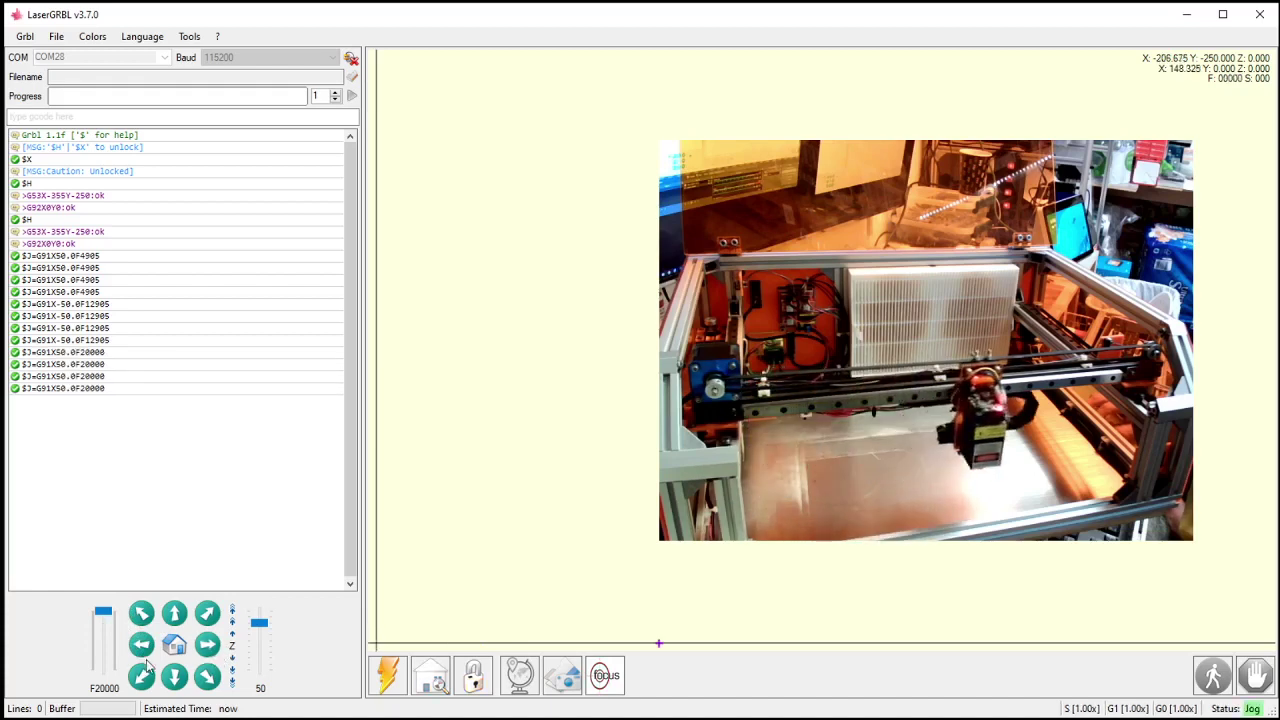
pyautogui.click(141, 645)
pyautogui.click(141, 645)
pyautogui.click(141, 645)
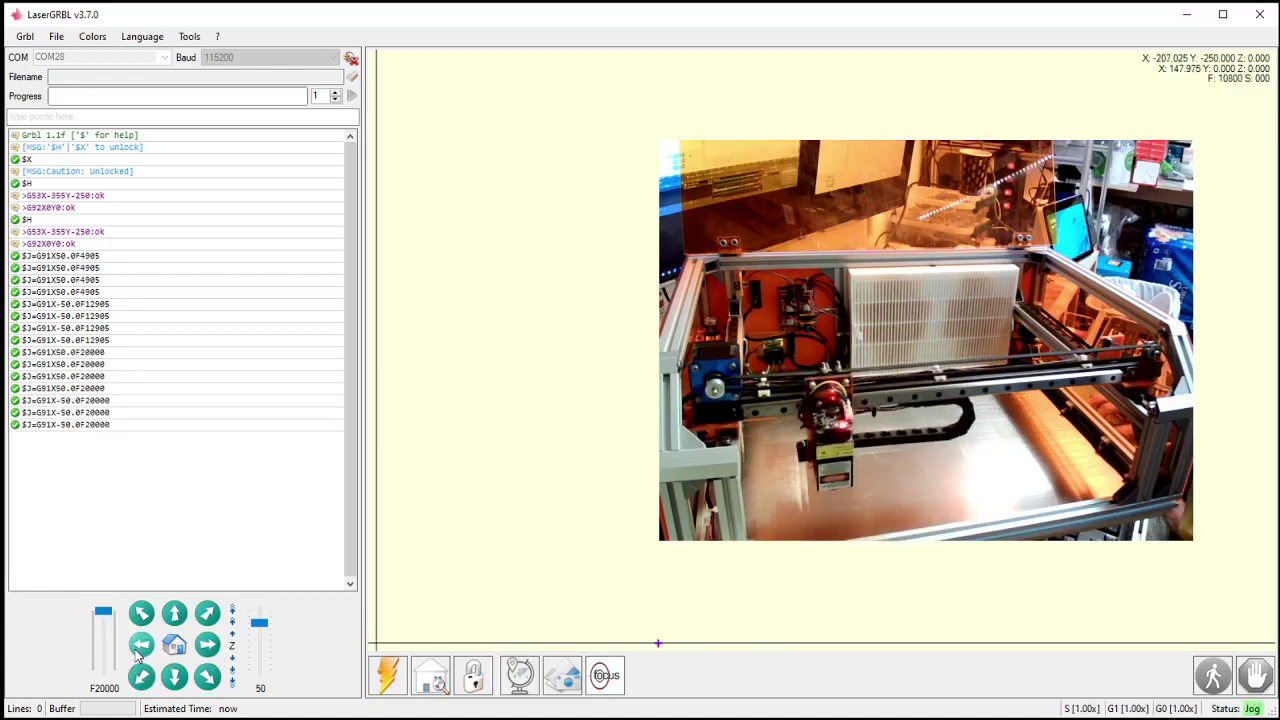
# - Make three 200-step right-and-left X jog pairs, then reduce the jog step to 100
pyautogui.scroll(2, 272, 630)
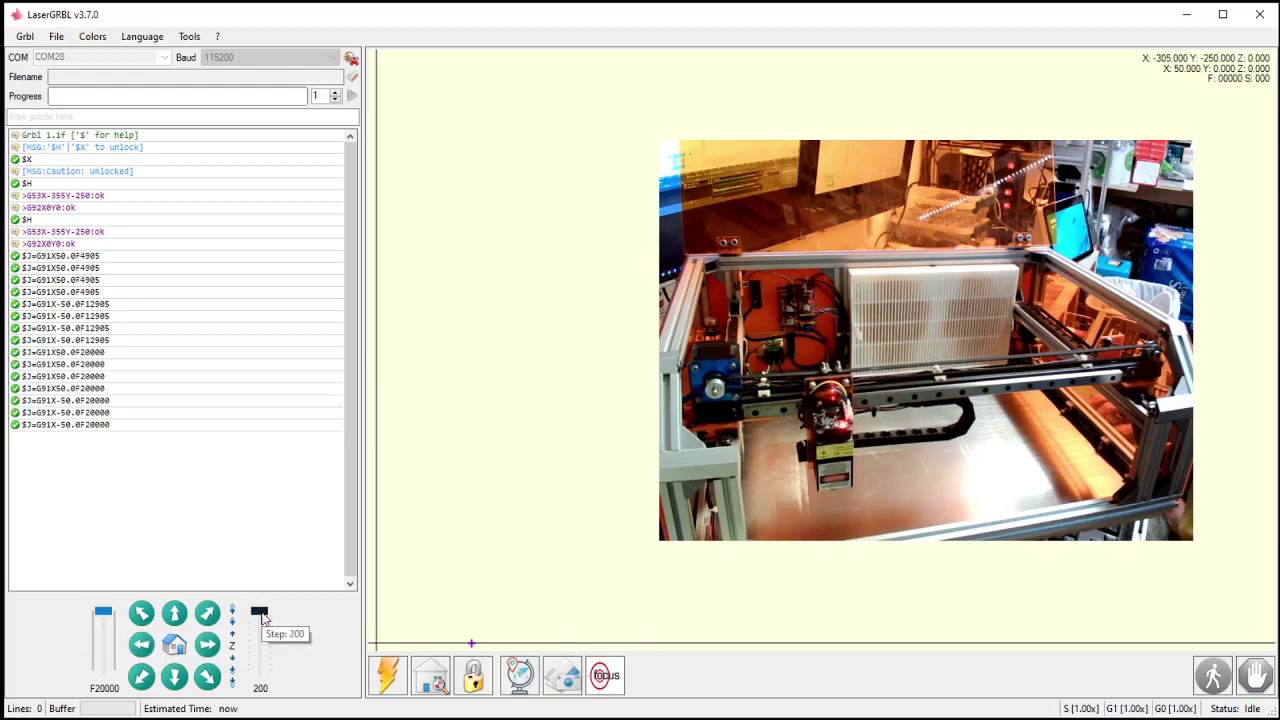
pyautogui.click(209, 646)
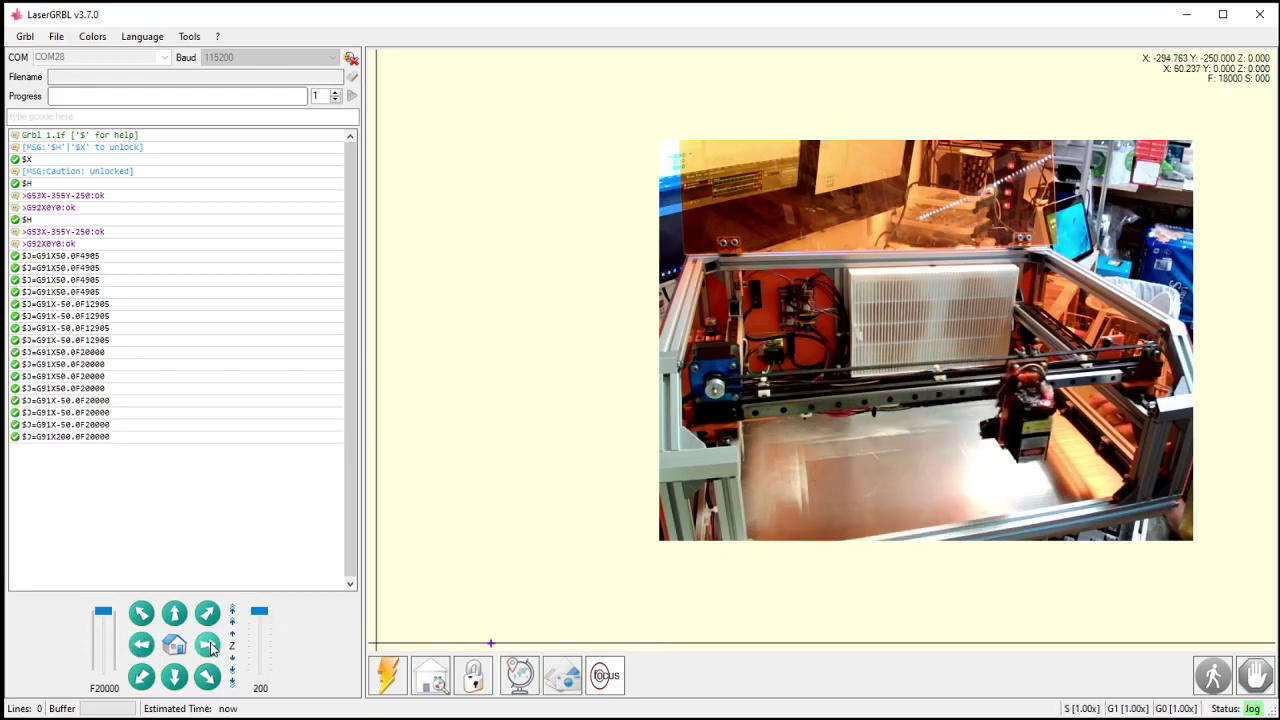
pyautogui.click(139, 648)
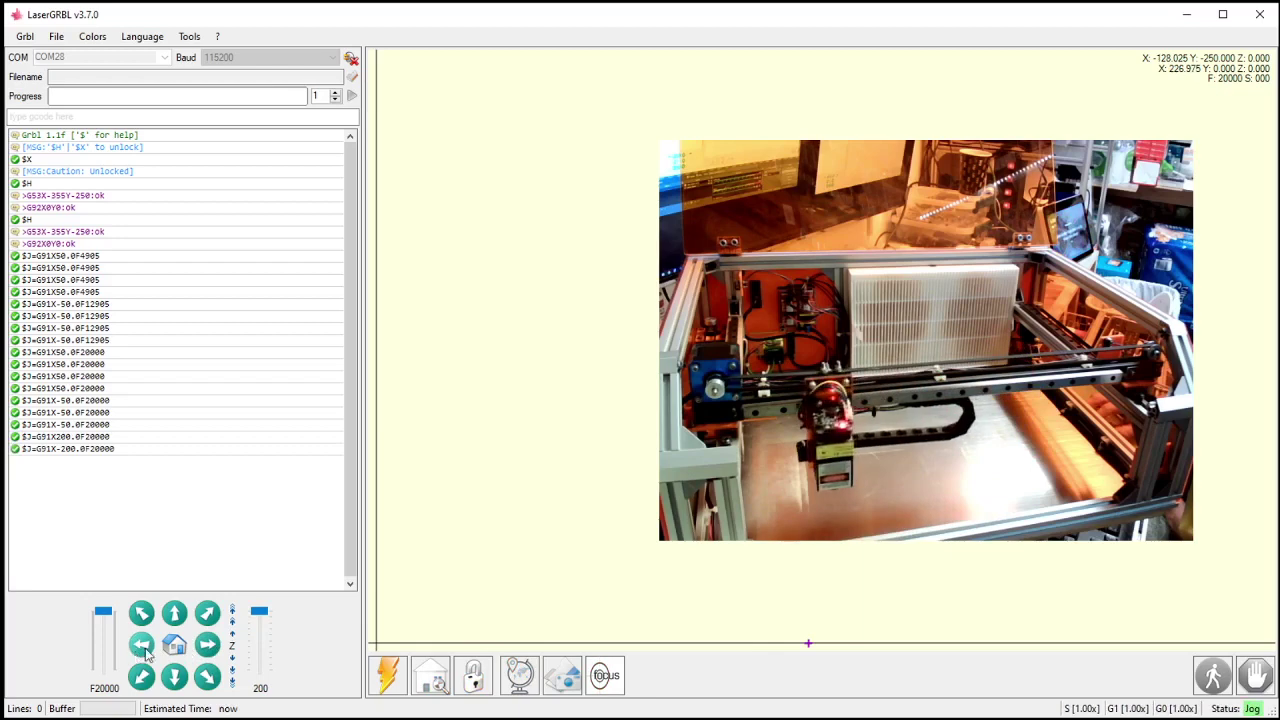
pyautogui.click(212, 646)
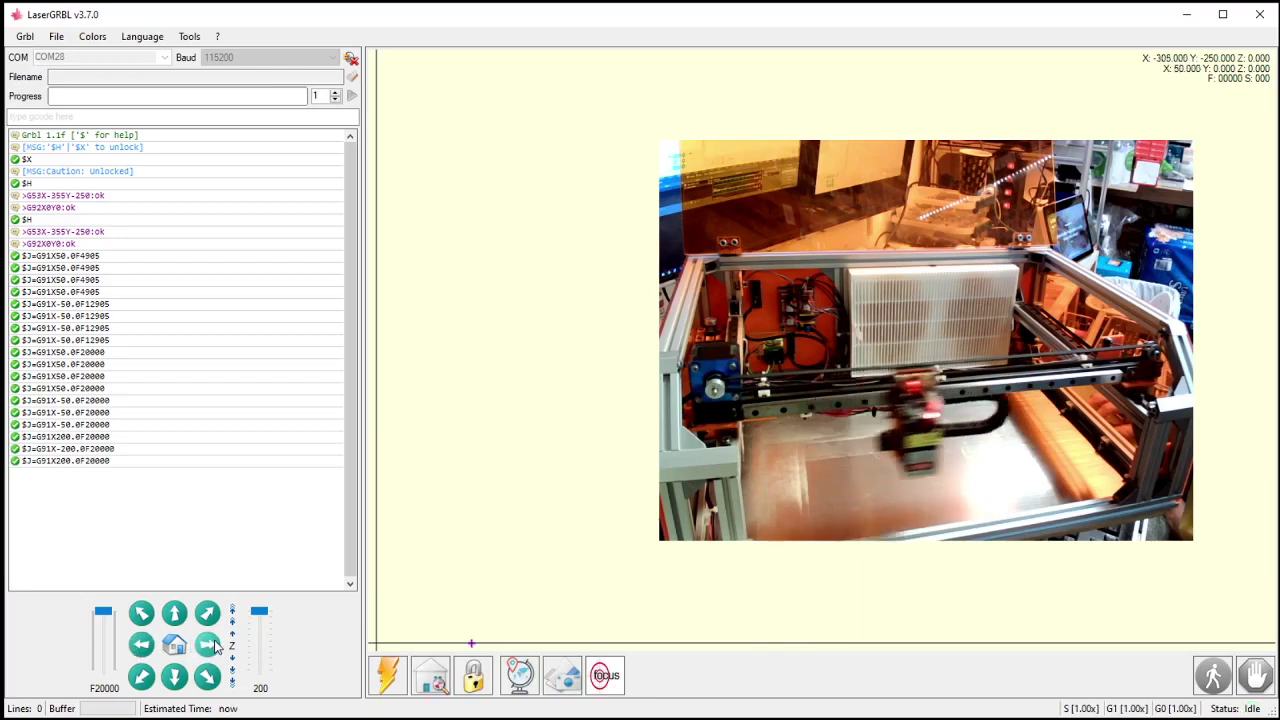
pyautogui.click(140, 652)
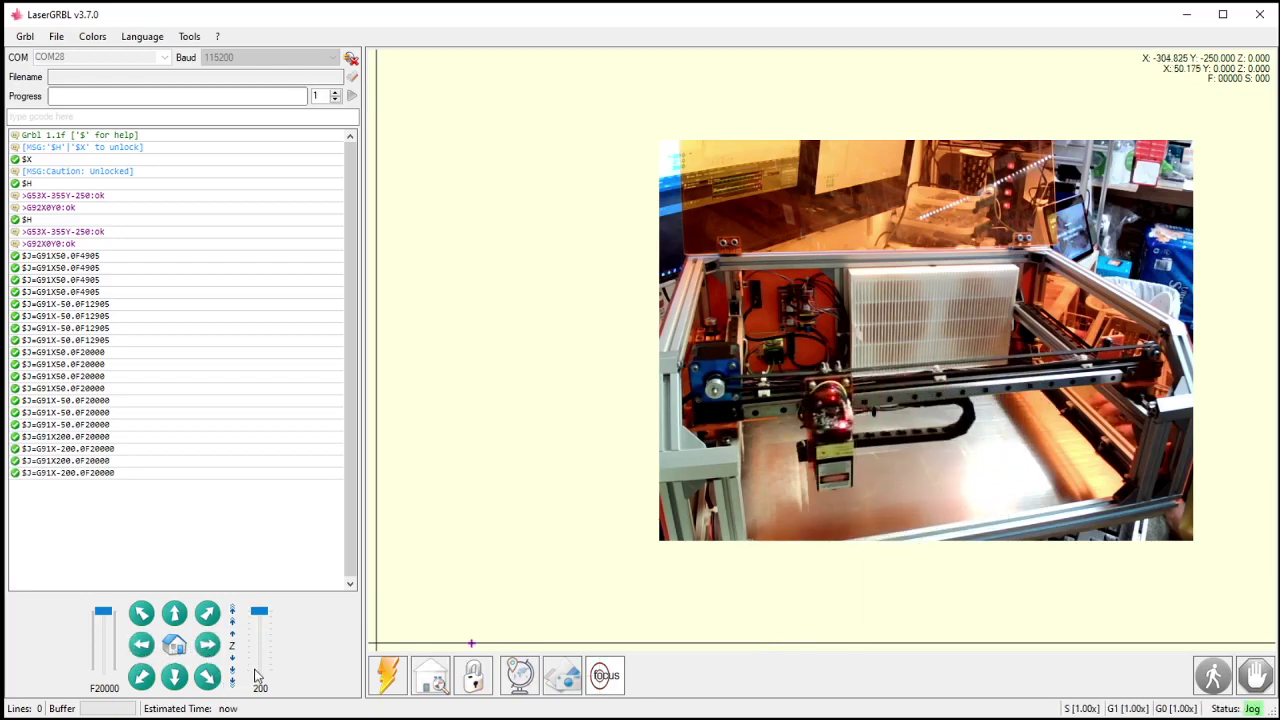
pyautogui.click(203, 650)
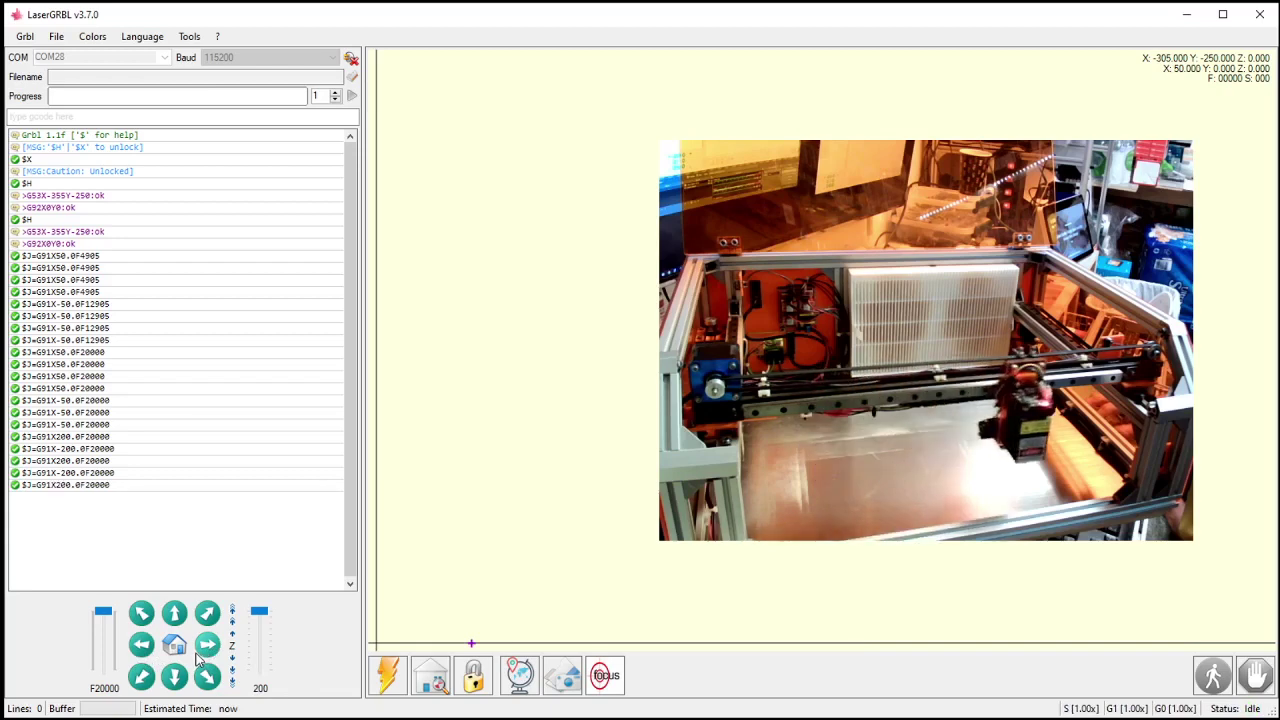
pyautogui.click(141, 646)
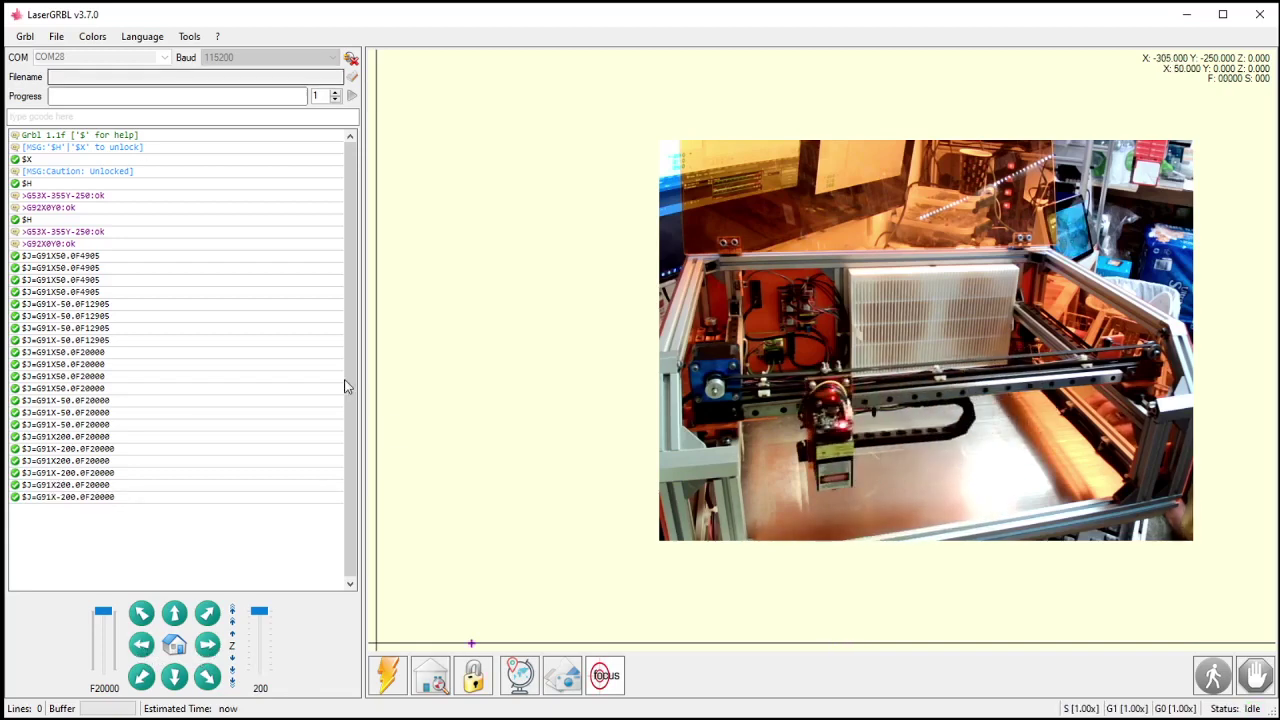
pyautogui.click(258, 656)
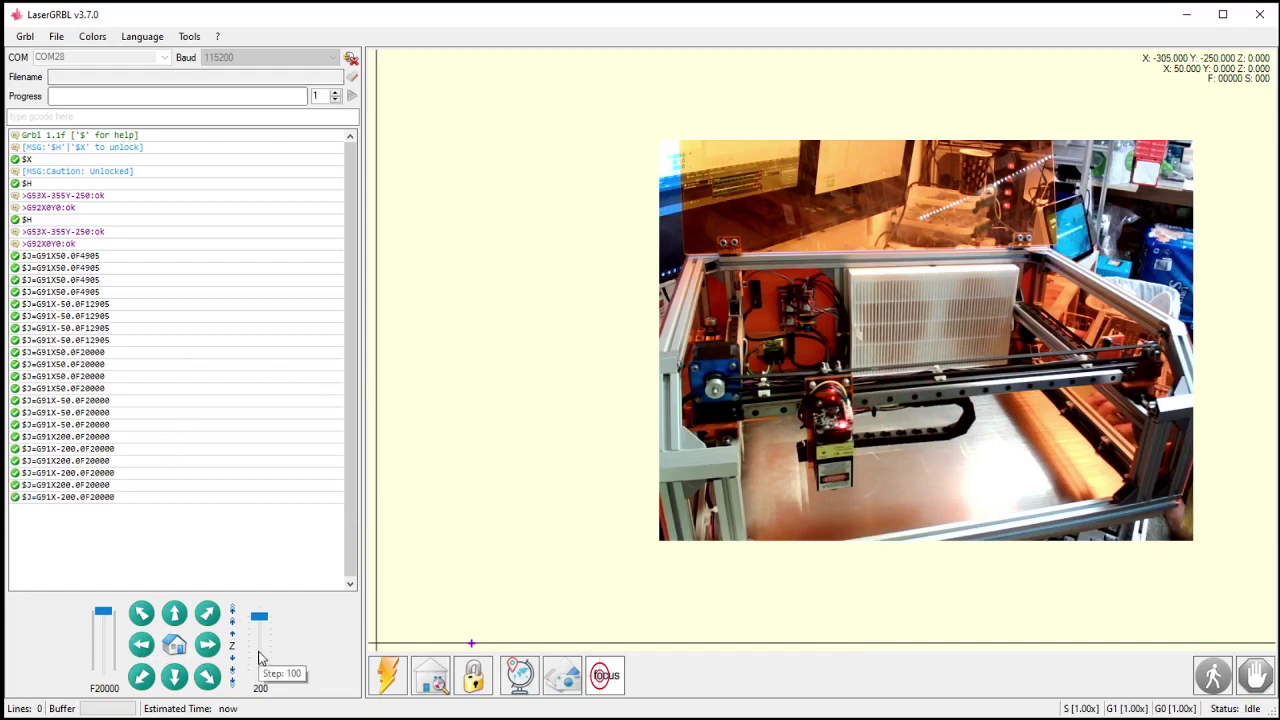
# - Try a 100 left jog past the X limit, then jog diagonally toward the back right, one jog rejected as Travel exceeded
pyautogui.click(140, 648)
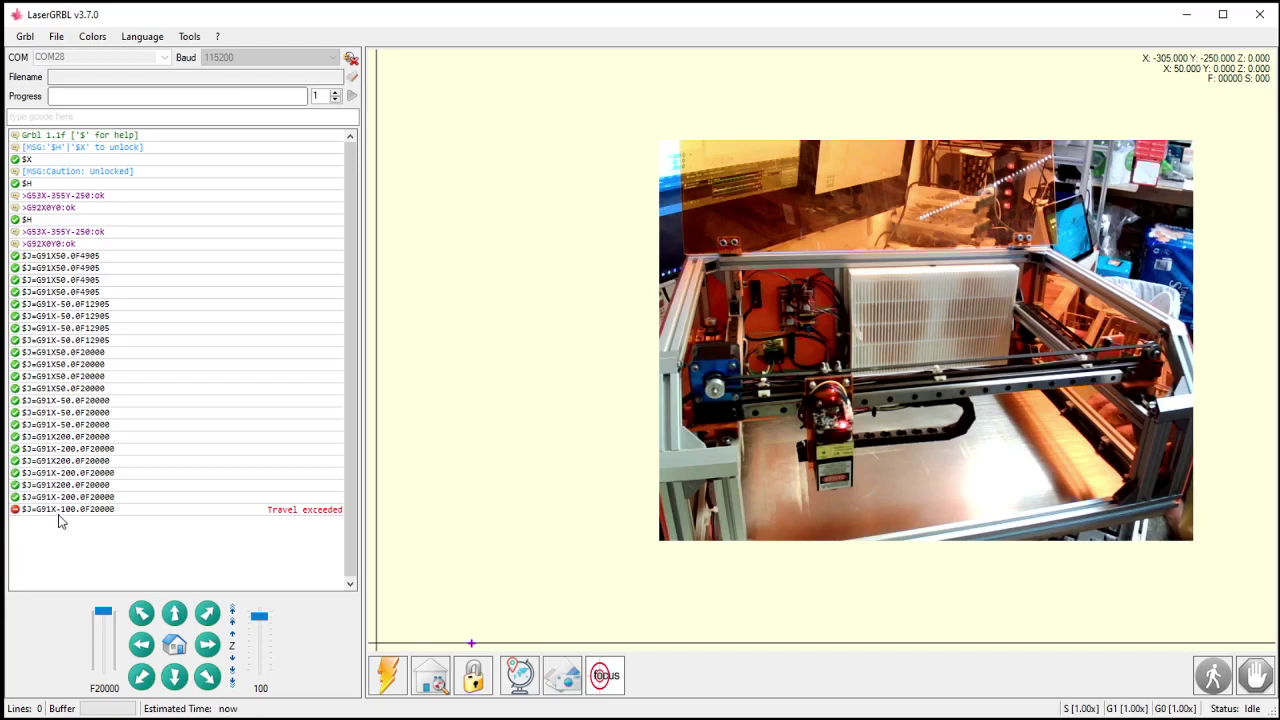
pyautogui.moveTo(59, 519)
pyautogui.click(208, 614)
pyautogui.click(208, 614)
pyautogui.click(208, 614)
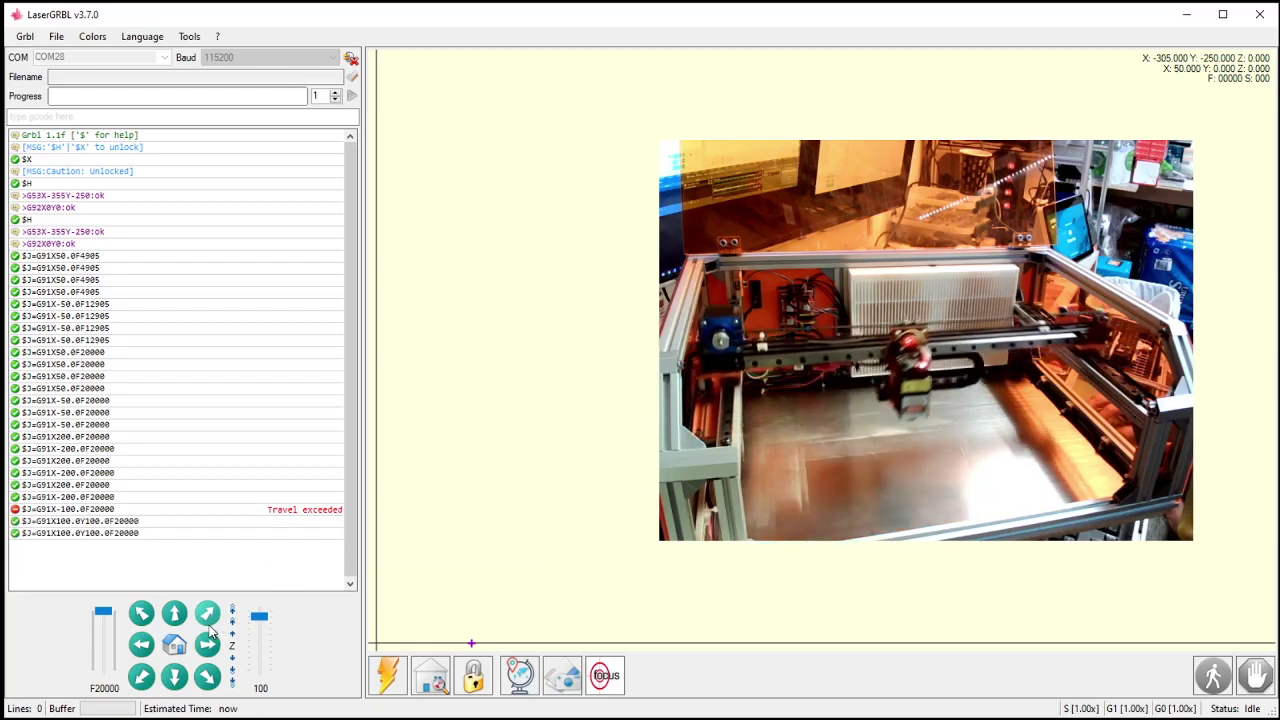
pyautogui.click(208, 614)
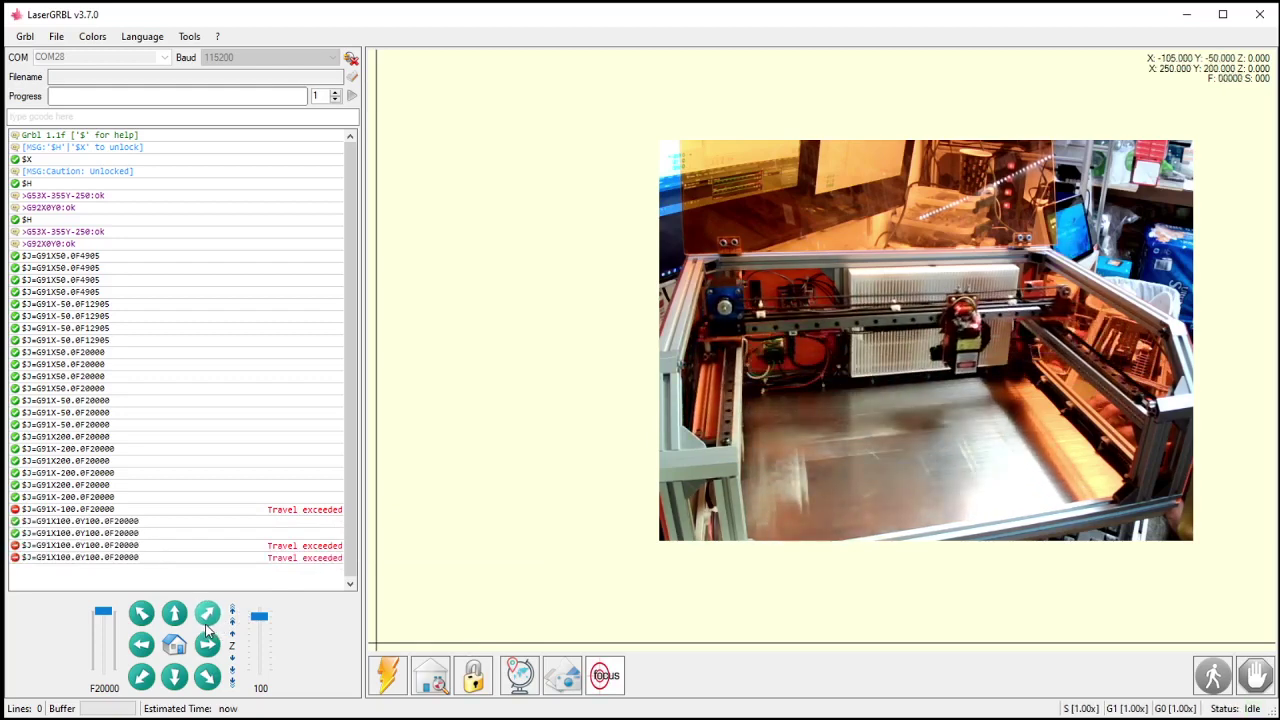
pyautogui.click(208, 614)
# - Jog 100 right and left along X beyond the limits, then twice toward the front
pyautogui.click(206, 644)
pyautogui.click(206, 645)
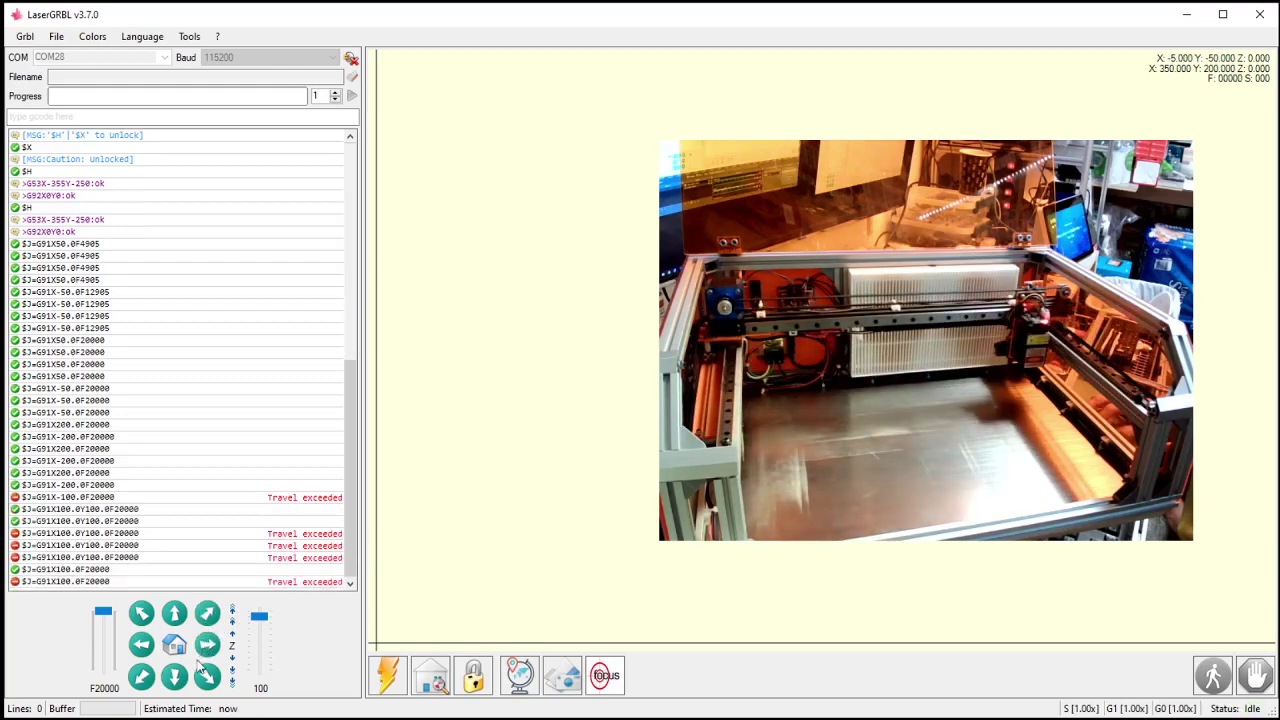
pyautogui.click(141, 645)
pyautogui.click(141, 645)
pyautogui.click(141, 645)
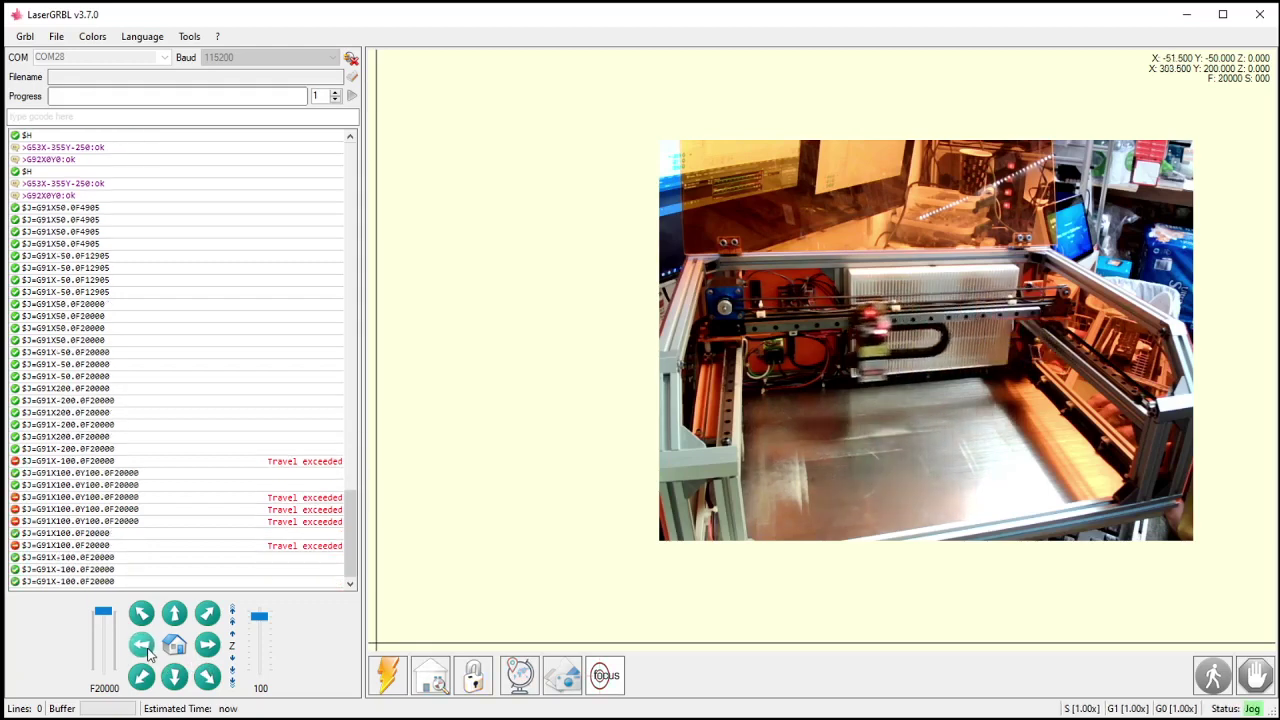
pyautogui.click(141, 645)
pyautogui.click(141, 645)
pyautogui.click(141, 645)
pyautogui.click(172, 678)
pyautogui.click(172, 678)
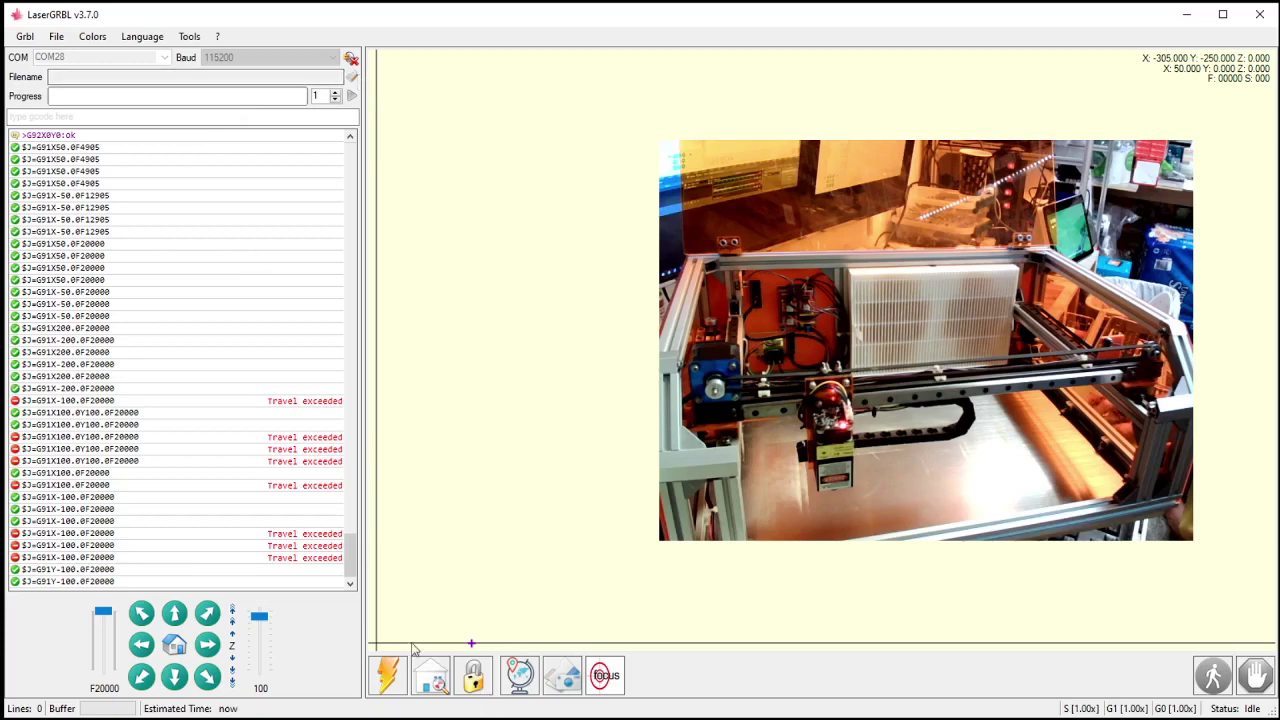
pyautogui.moveTo(349, 565)
pyautogui.mouseDown()
pyautogui.moveTo(286, 186)
pyautogui.moveTo(349, 560)
pyautogui.mouseUp()
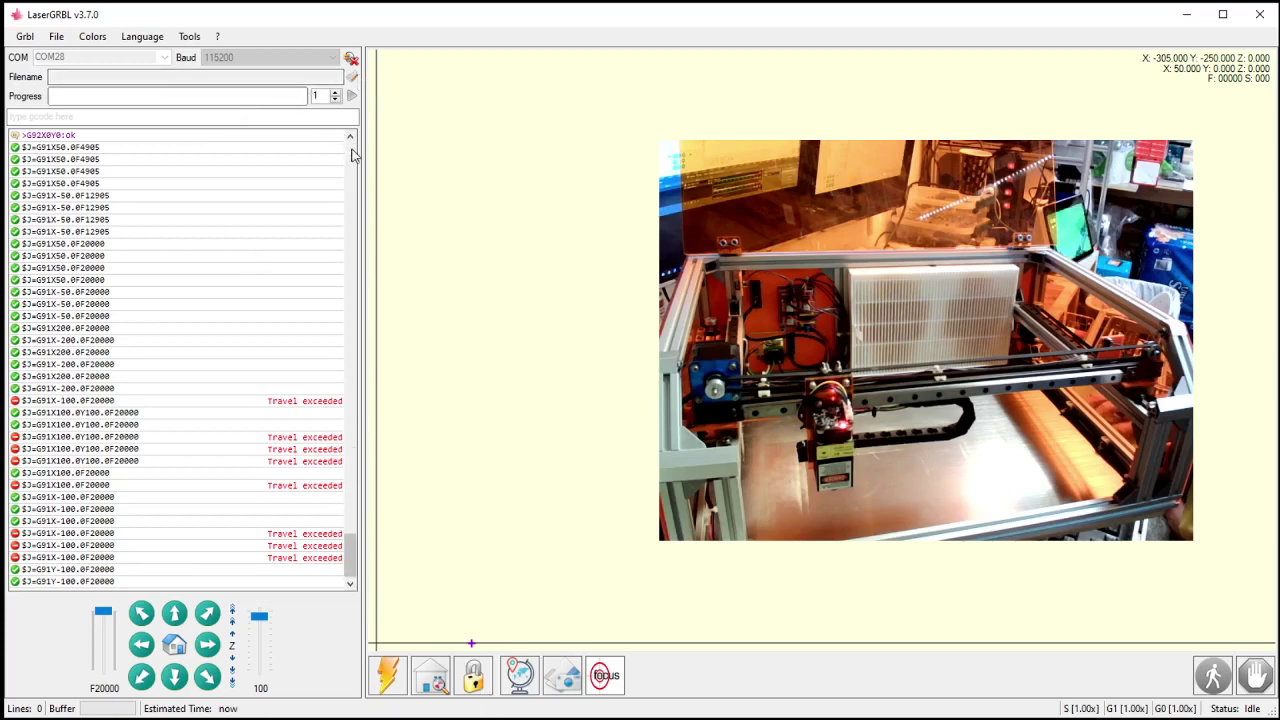
pyautogui.moveTo(350, 555); pyautogui.dragTo(361, 81)
pyautogui.click(240, 118)
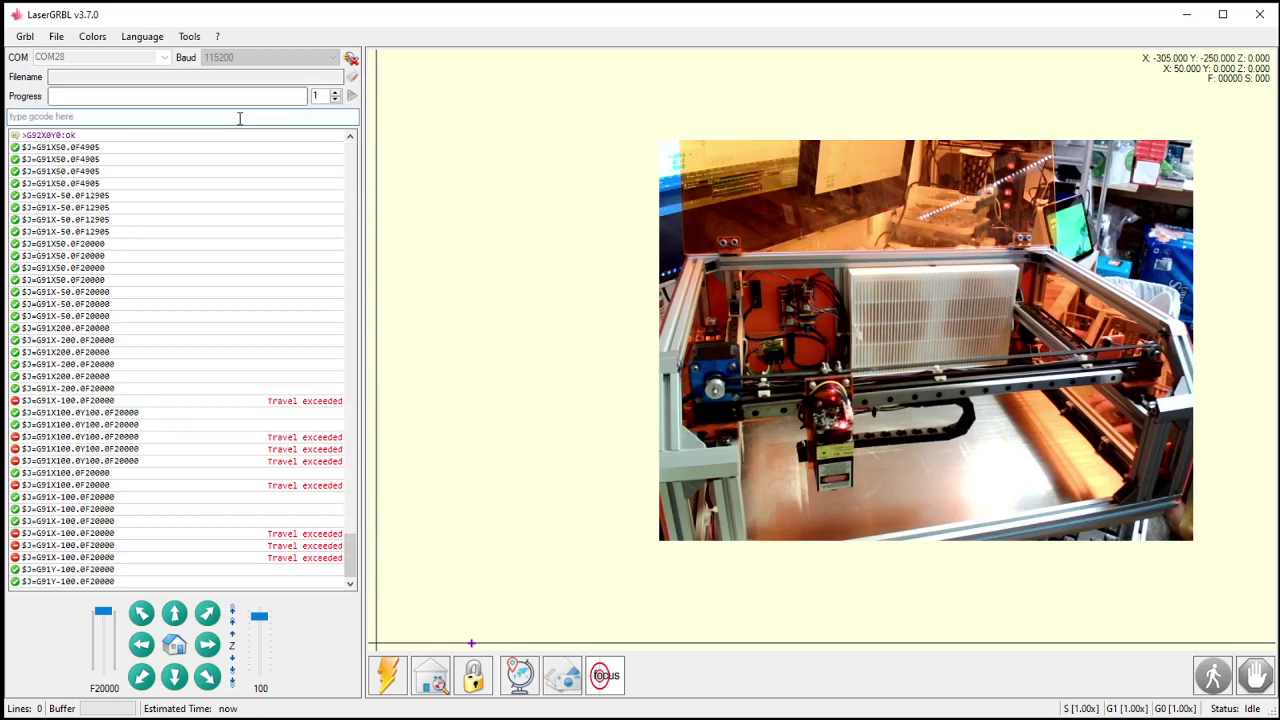